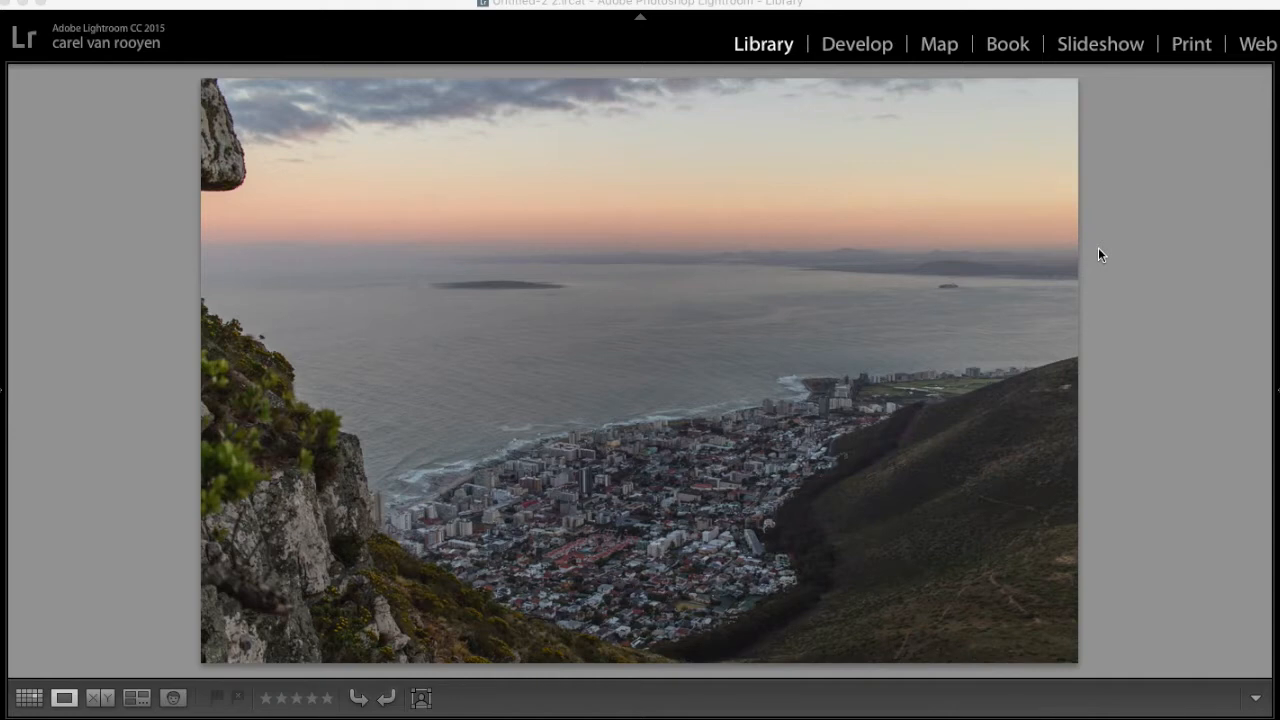
Open the coastal city photo in the Develop module and reset all of its adjustments
key(d)
click(812, 301)
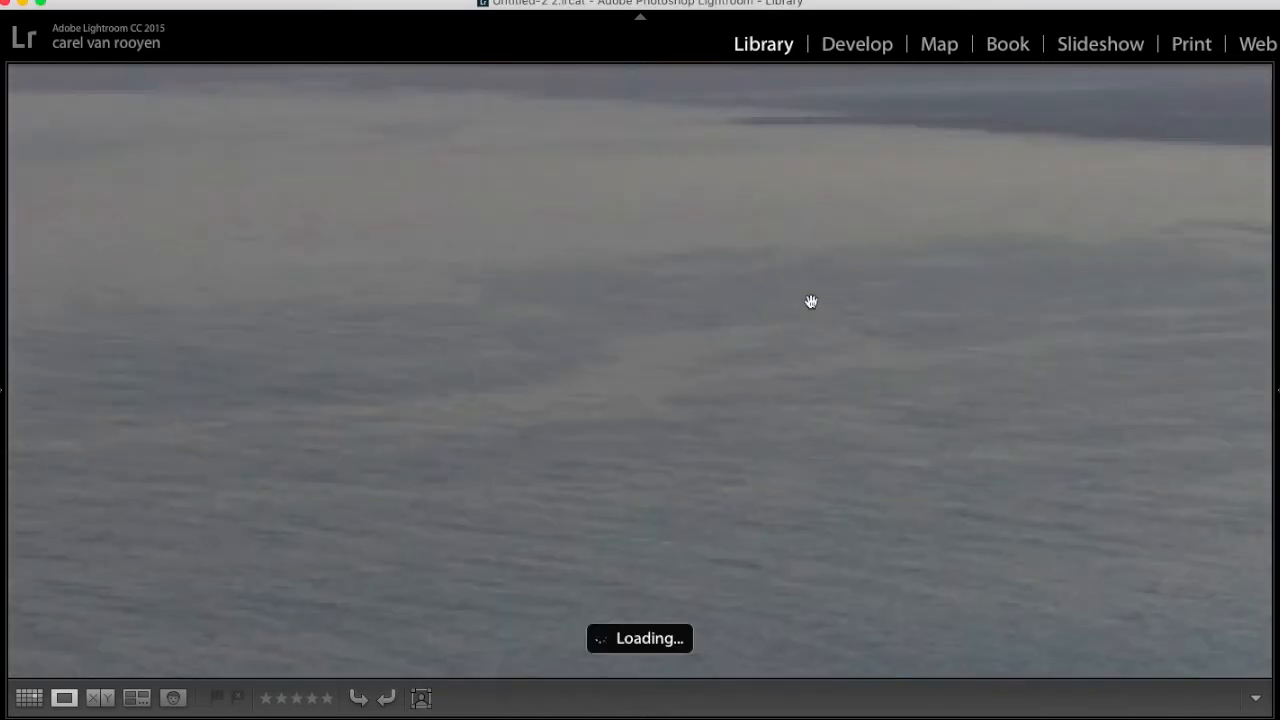
click(812, 303)
key(d)
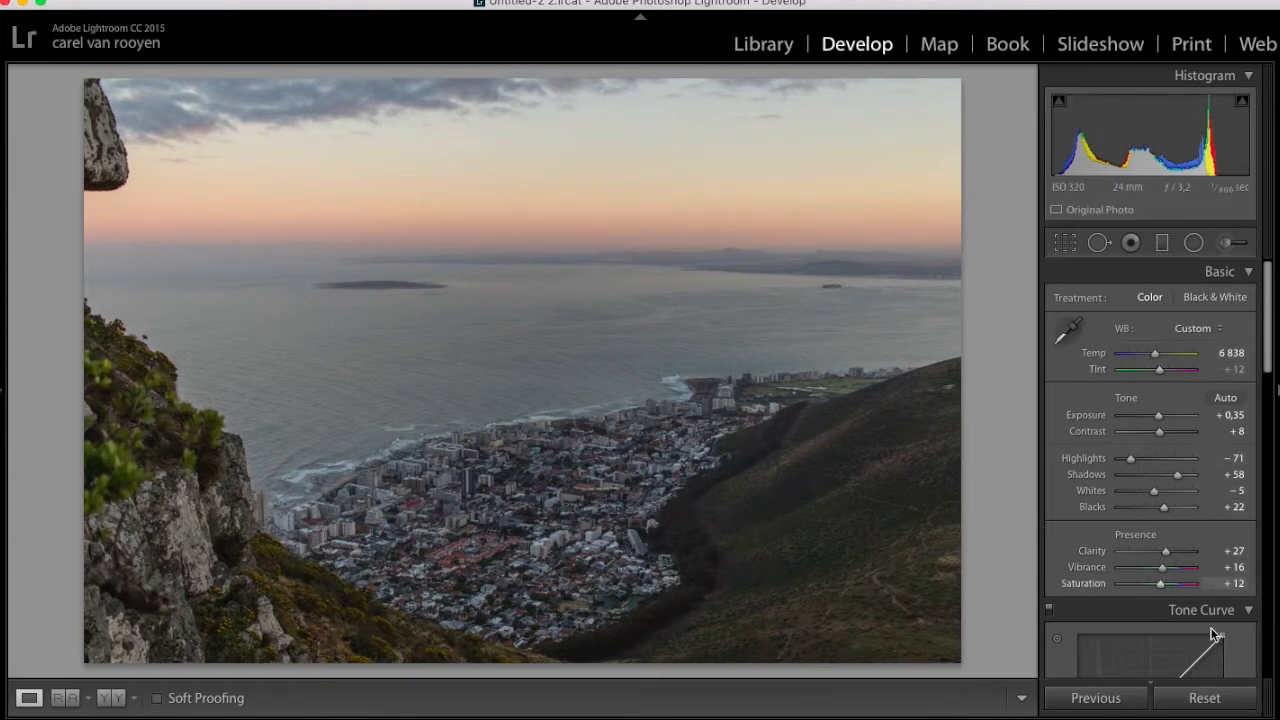
click(1206, 698)
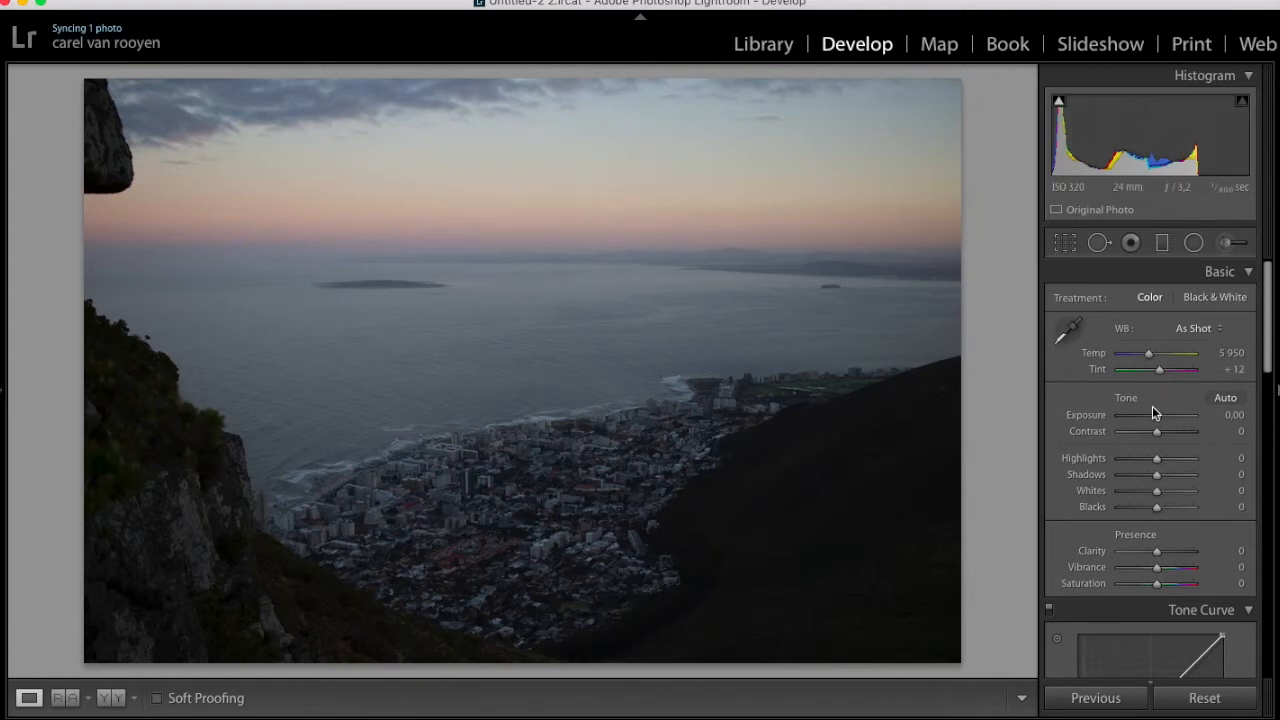
scroll(1185, 454, down, 5)
scroll(1185, 400, down, 10)
scroll(1185, 400, down, 8)
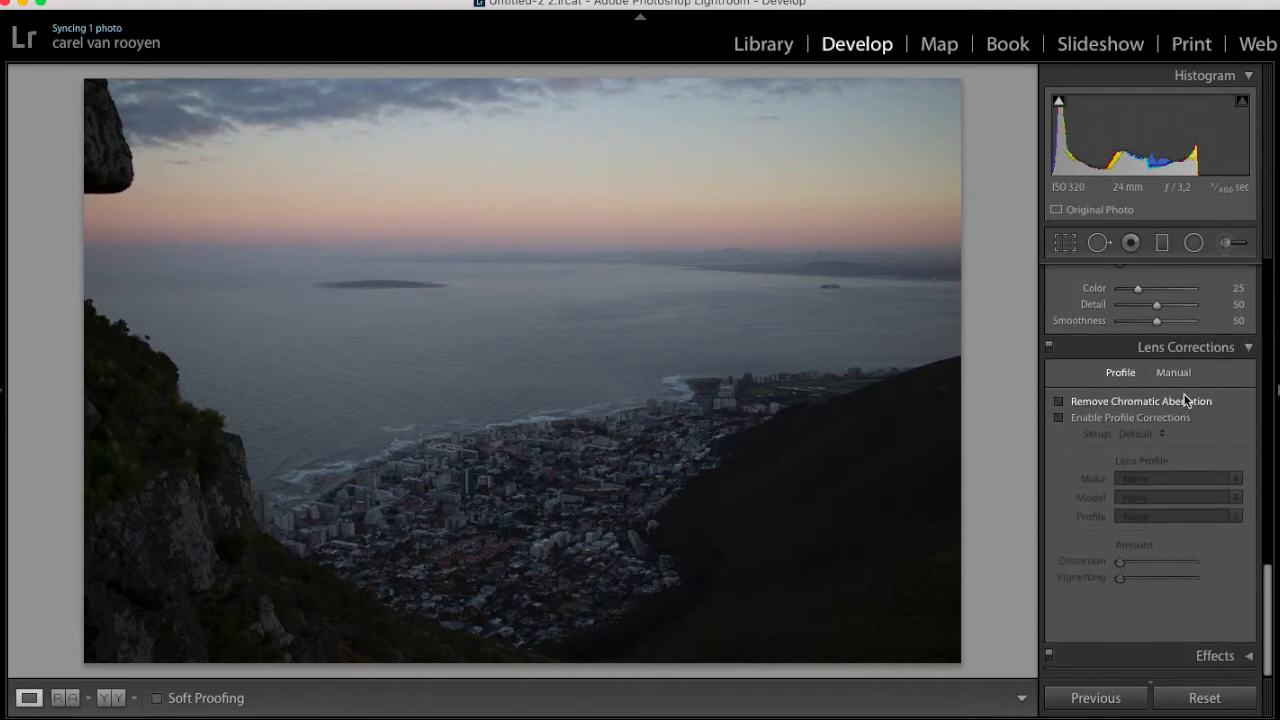
scroll(1185, 400, up, 12)
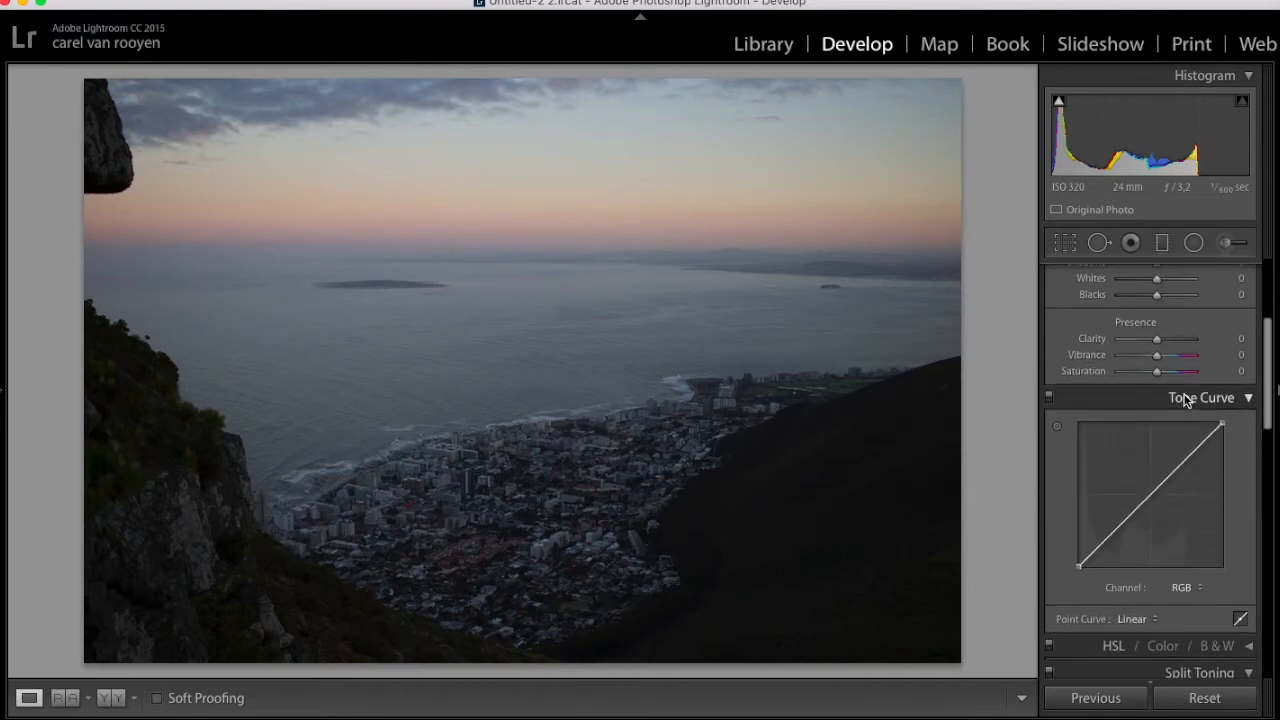
scroll(1185, 400, up, 5)
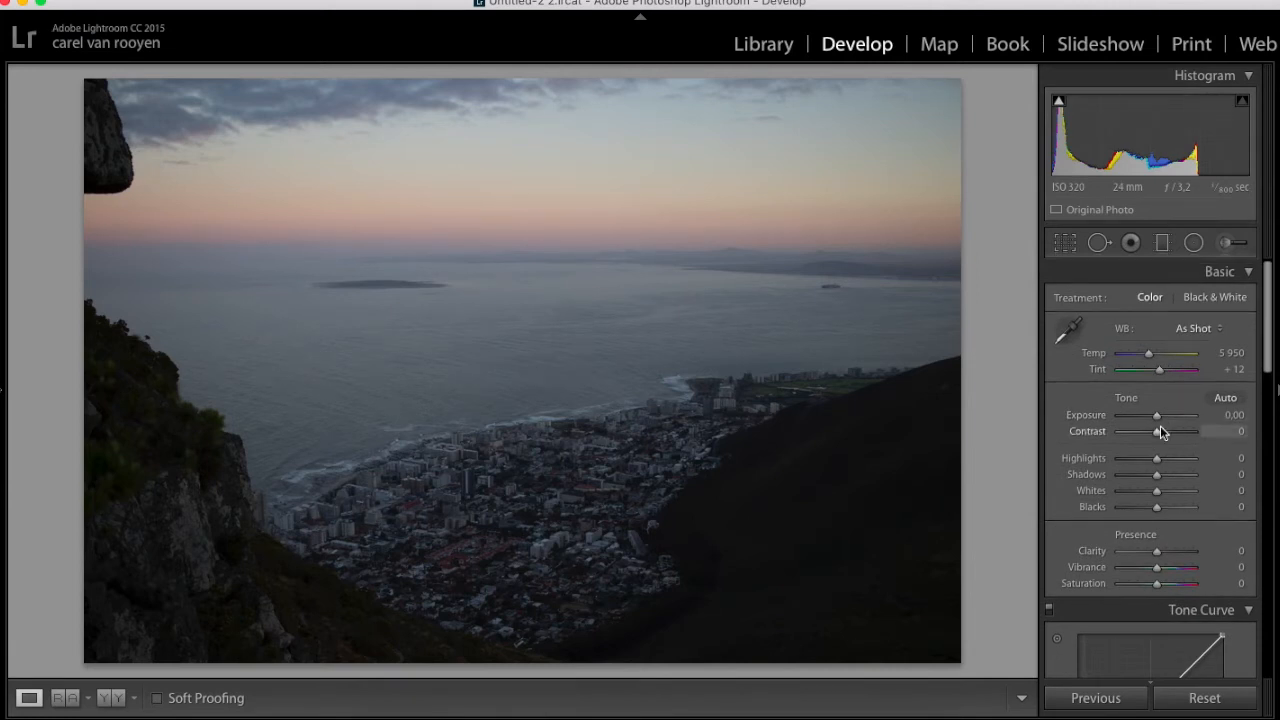
Check the photo's camera and lens details in the info overlay and enable lens profile corrections
scroll(1160, 430, down, 10)
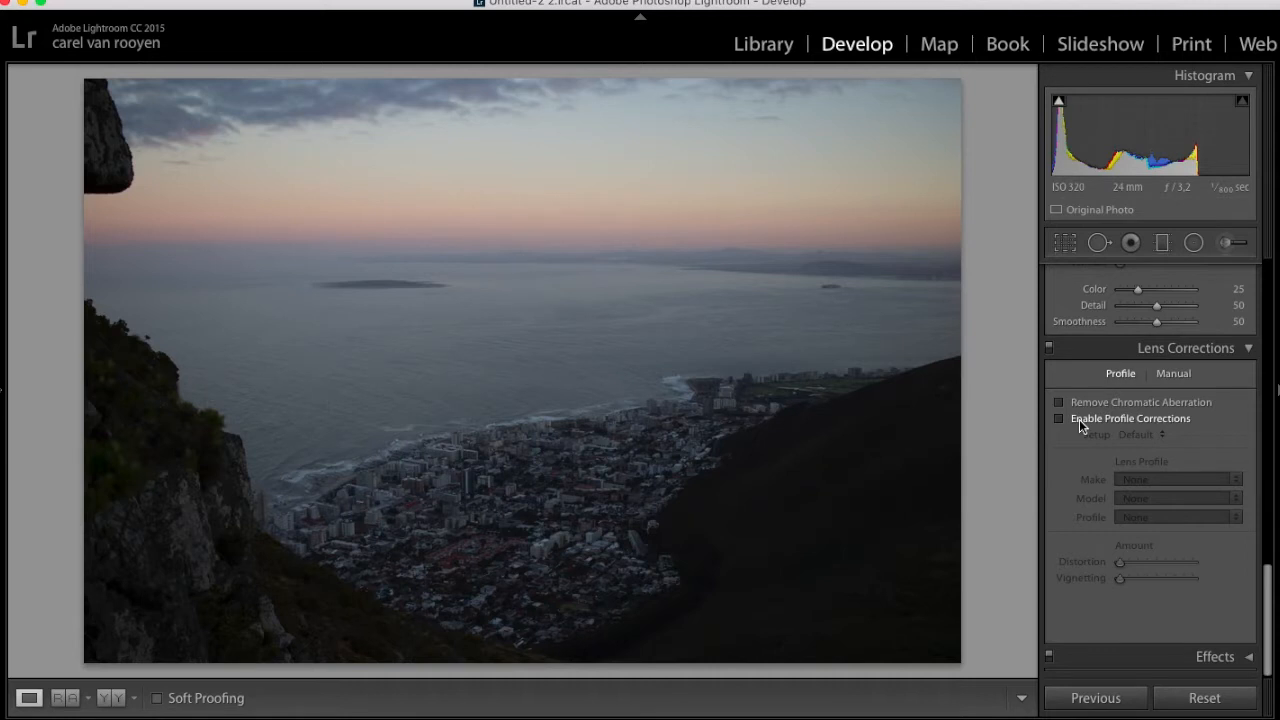
key(i)
key(i)
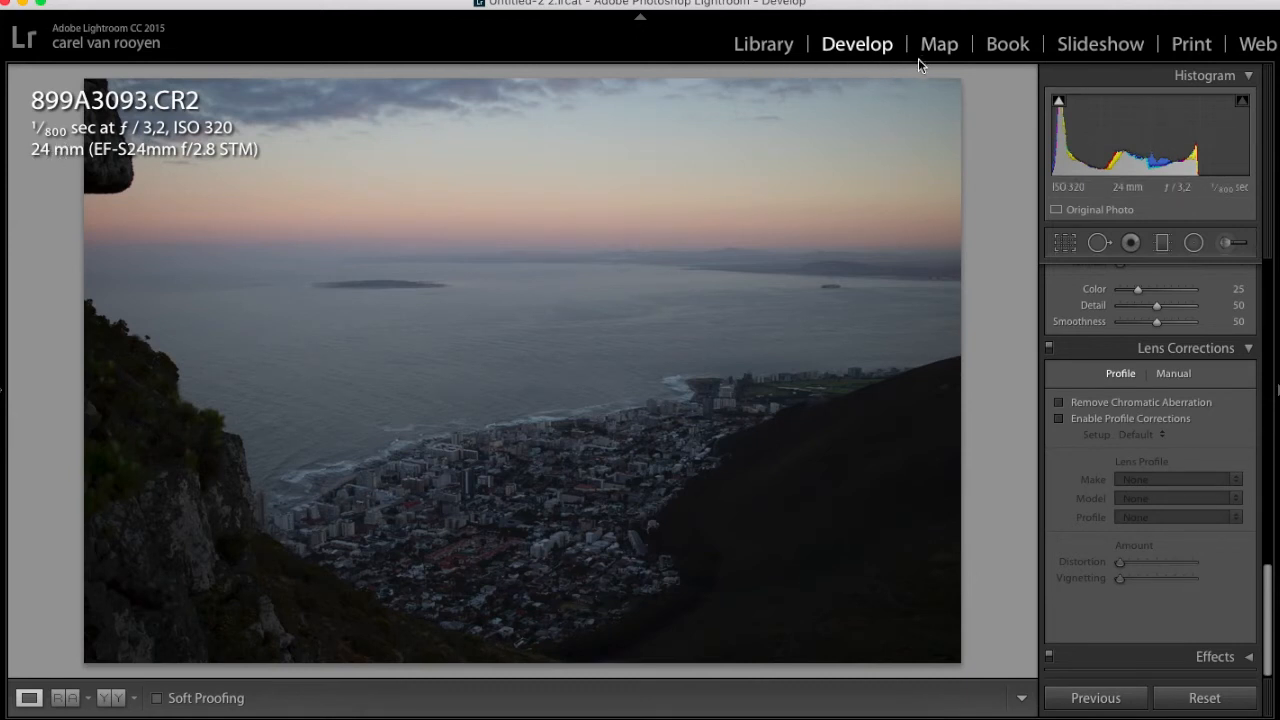
key(i)
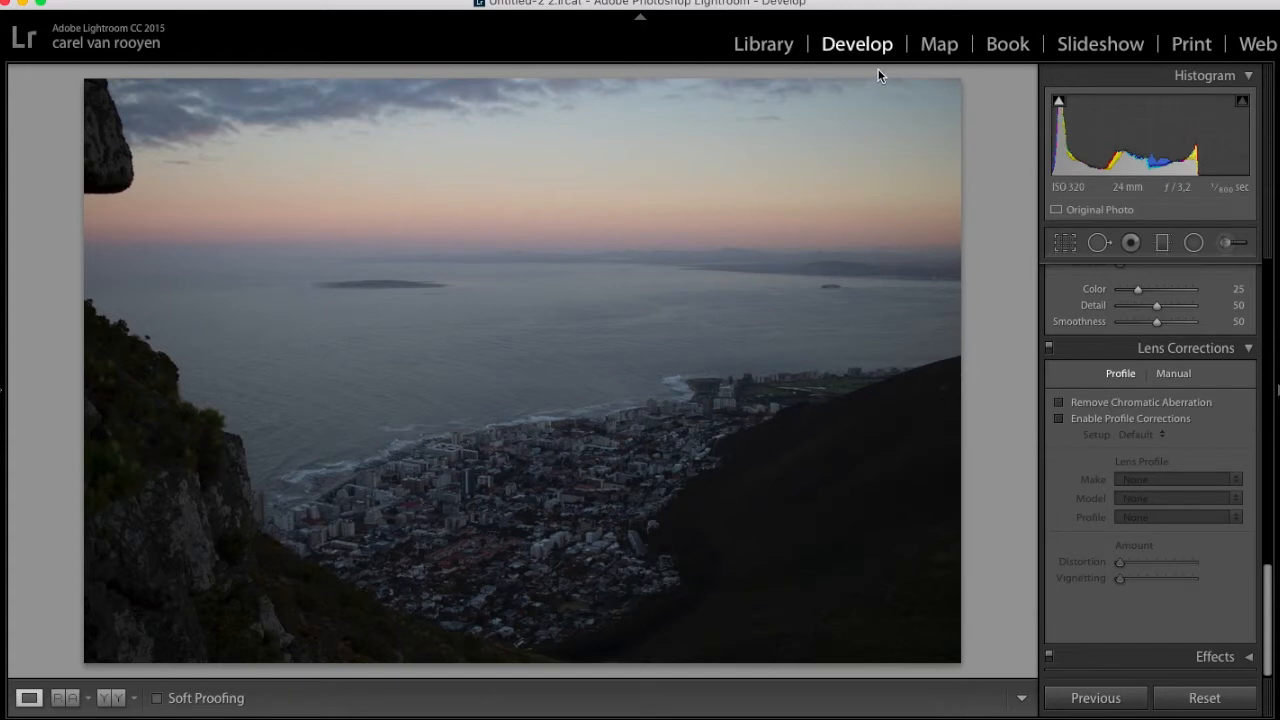
click(1059, 419)
click(1059, 419)
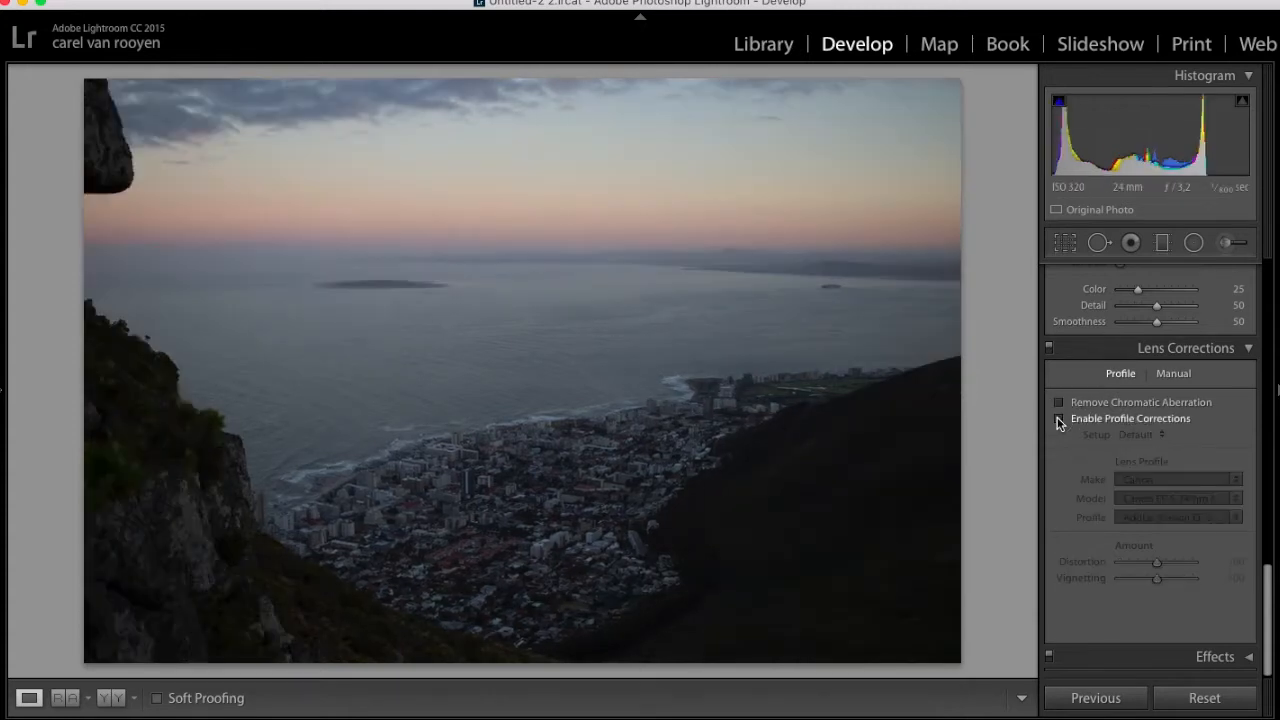
click(1059, 419)
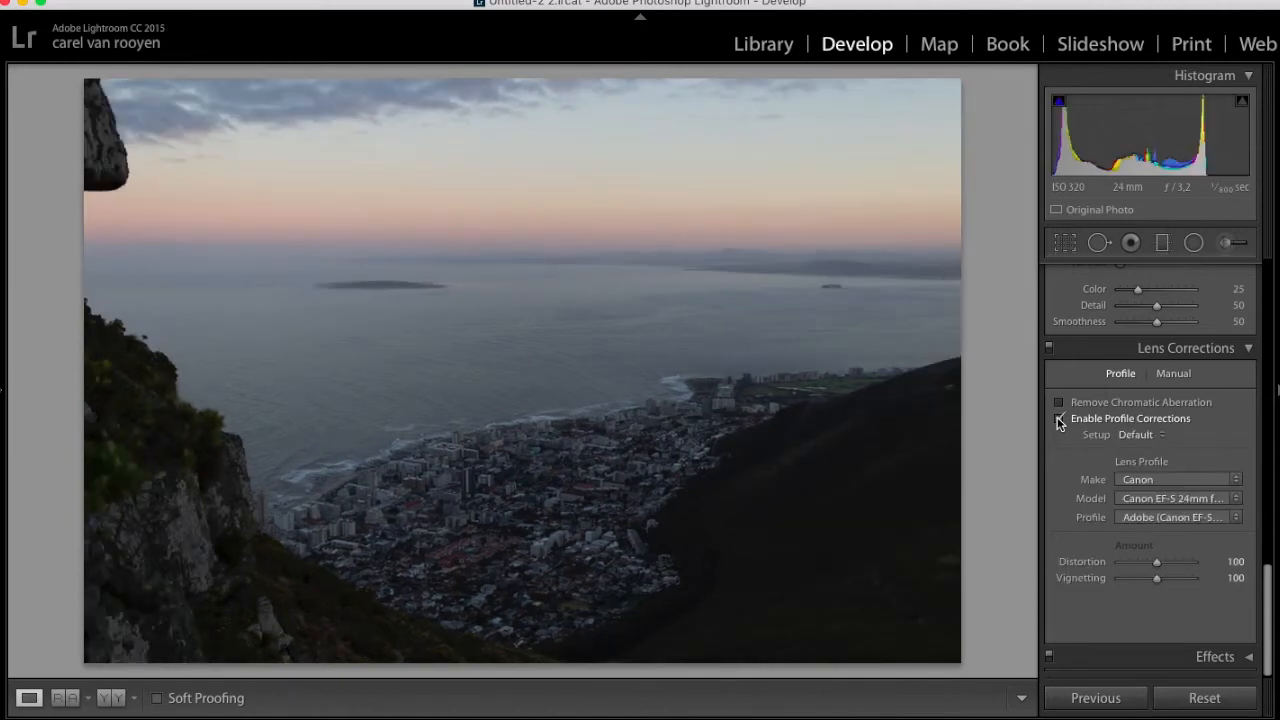
Warm the white balance by setting Temp to 7 031 and Tint to +14
scroll(1059, 422, up, 15)
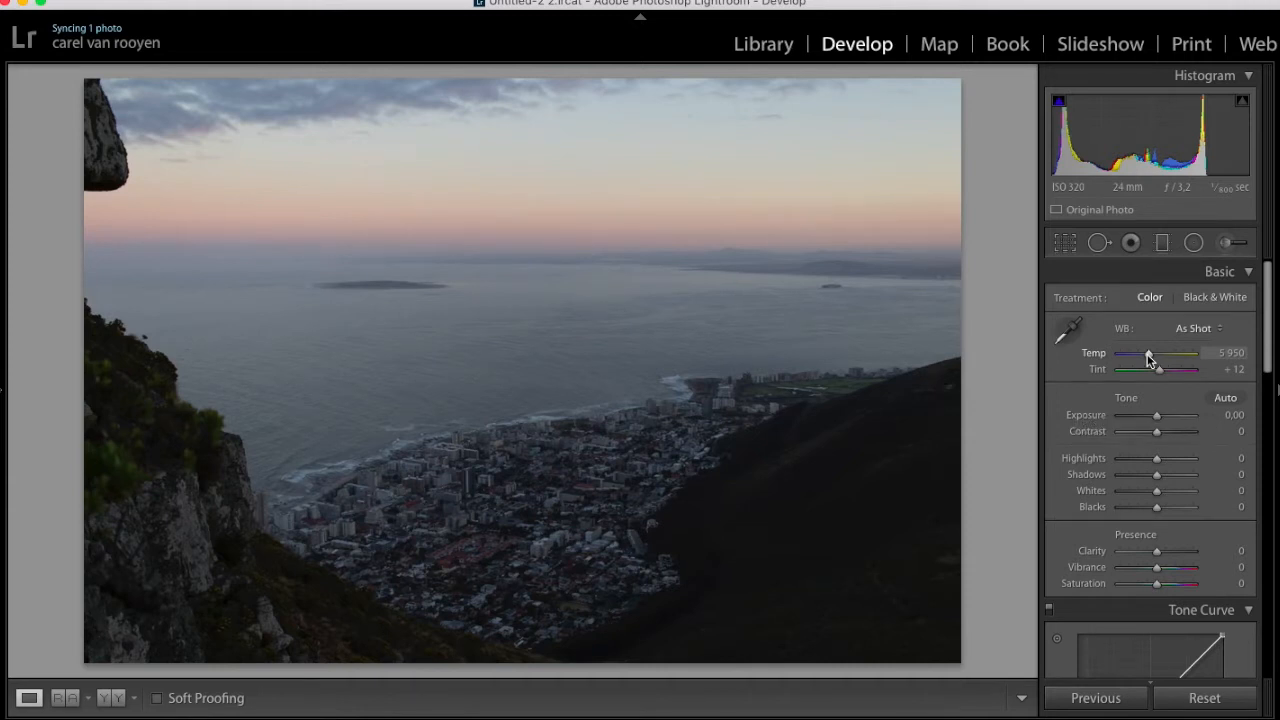
drag(1150, 357, 1159, 357)
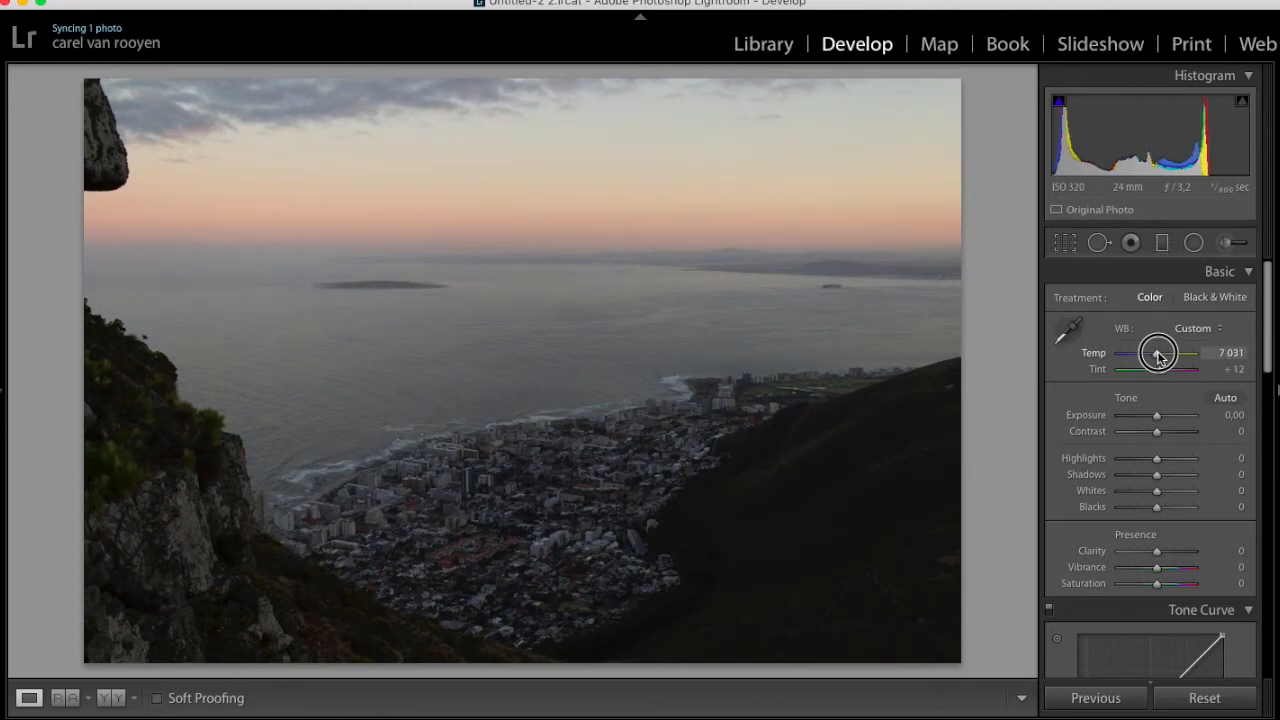
drag(1161, 373, 1160, 371)
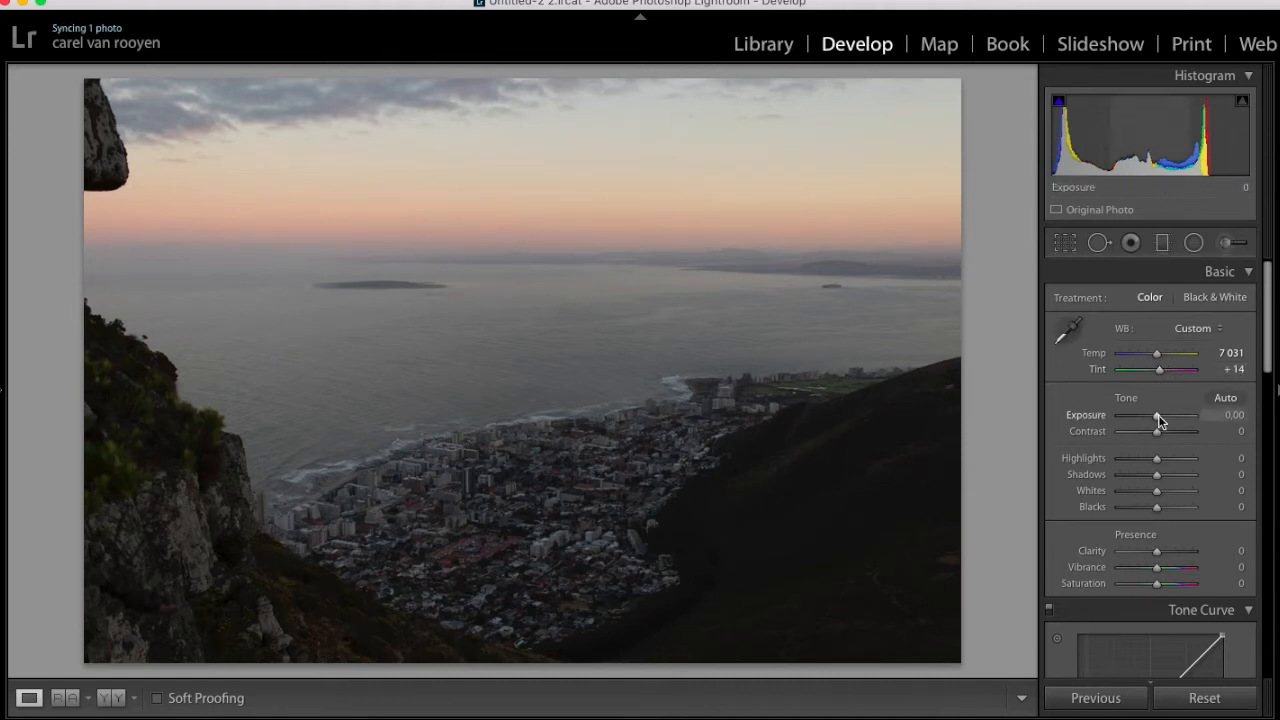
Adjust the tone with Exposure at +0,20, Contrast at +9, Highlights at −75 and Shadows at +51
mouse_move(1160, 419)
mouse_down()
mouse_move(1192, 416)
mouse_move(1163, 417)
mouse_up()
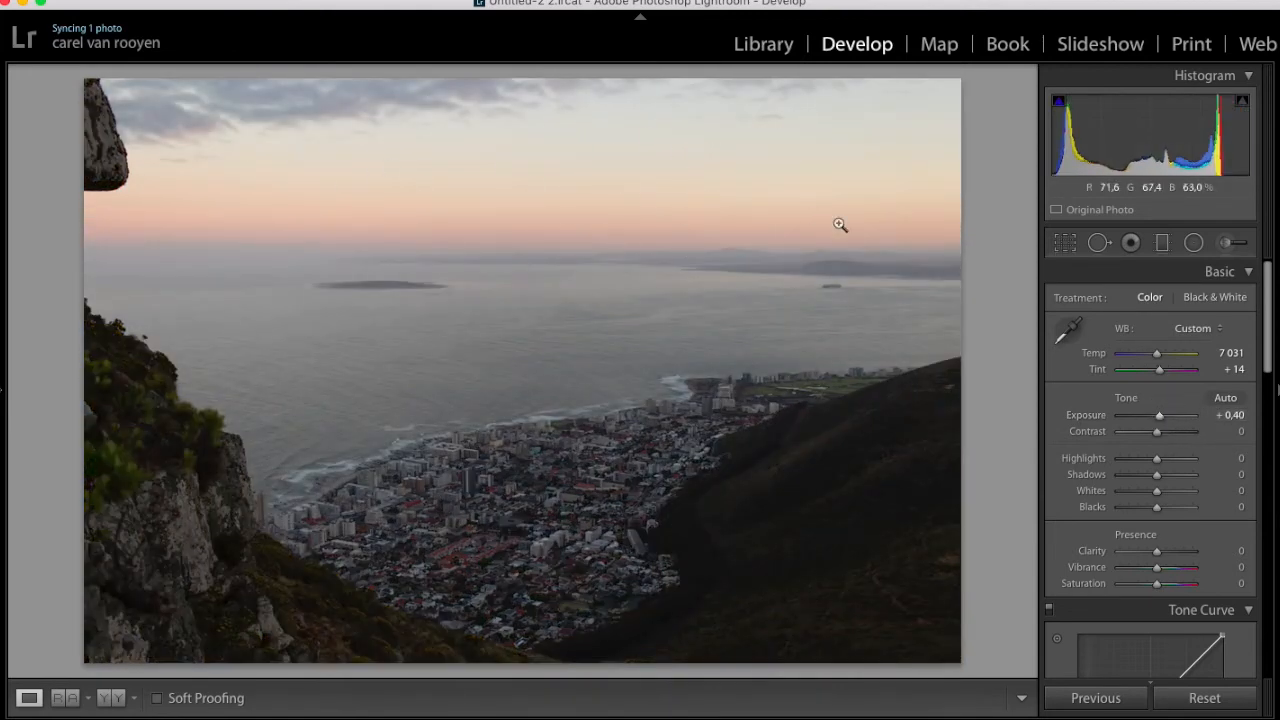
drag(1163, 415, 1161, 430)
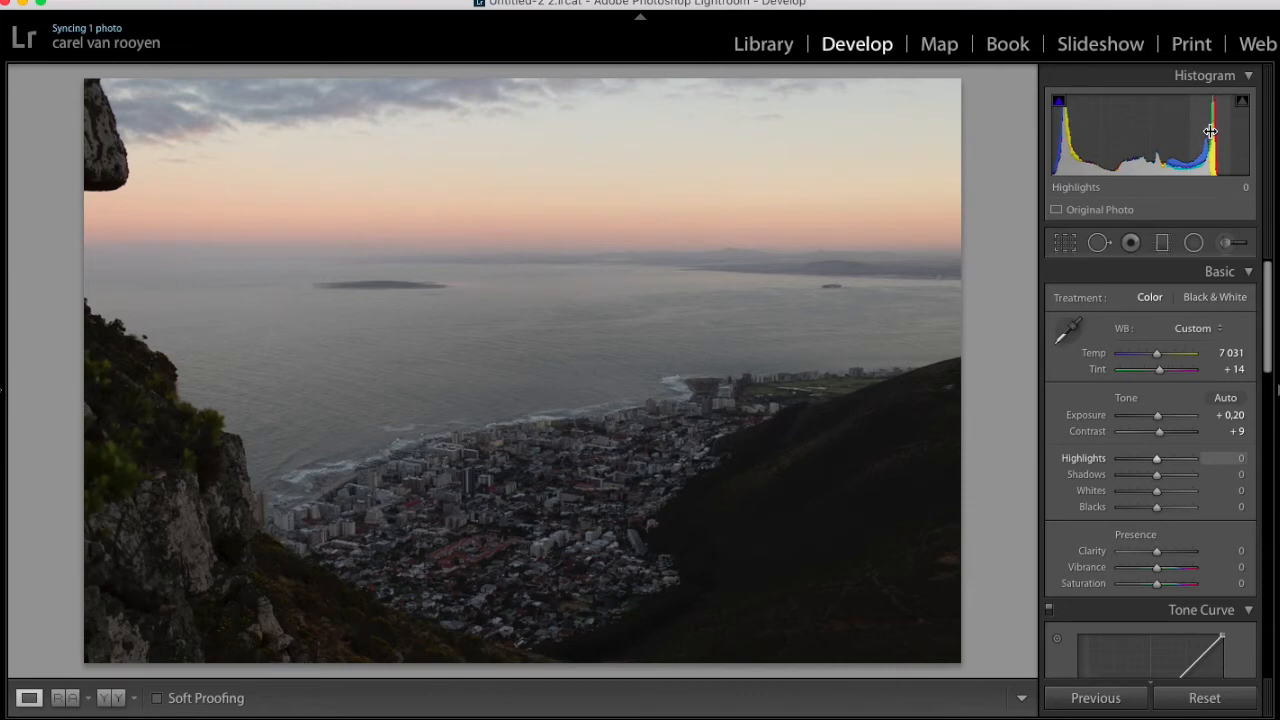
drag(1166, 457, 1130, 462)
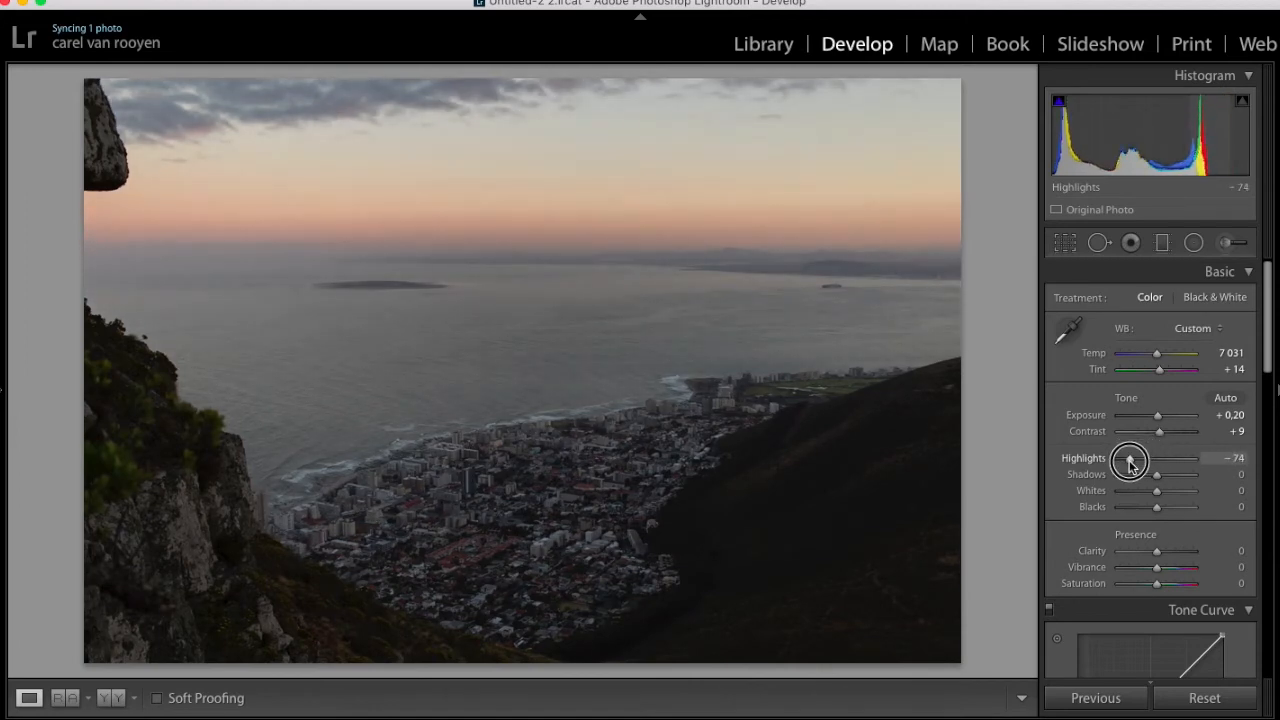
drag(1130, 462, 1129, 460)
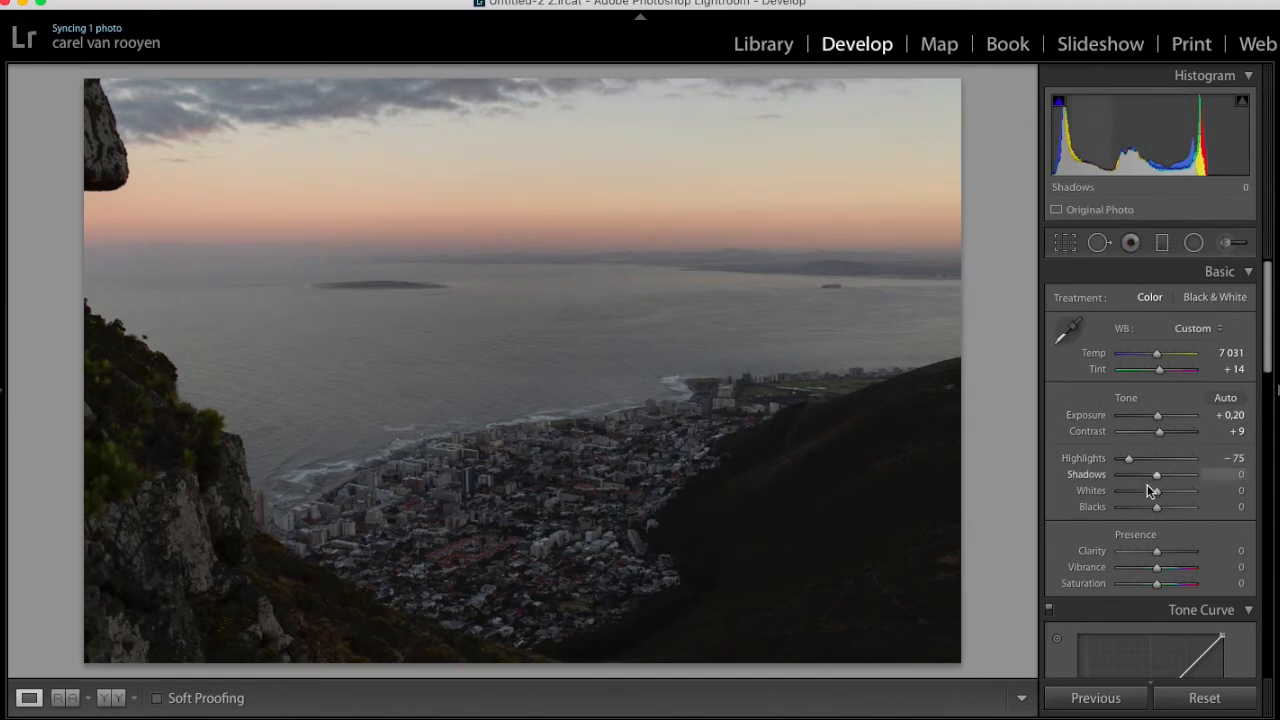
drag(1157, 477, 1179, 478)
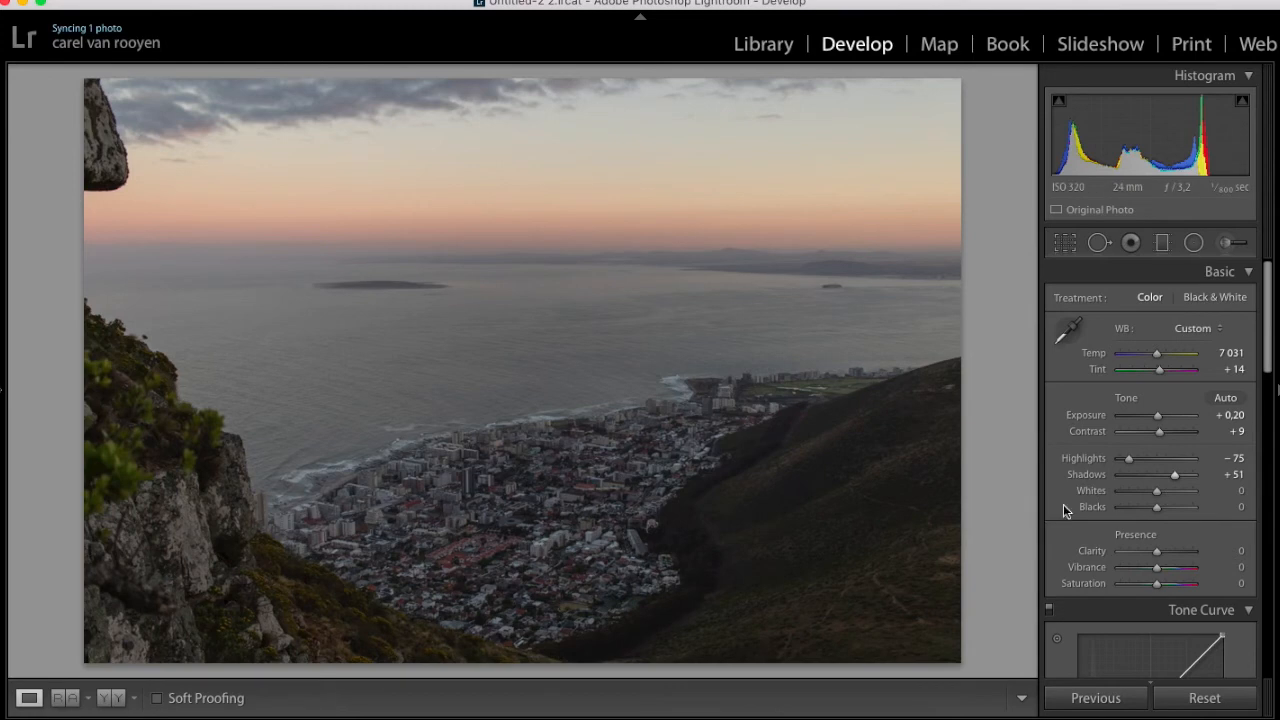
Set Whites to −3 and Blacks to +39
click(1157, 492)
mouse_move(1157, 492)
mouse_down()
mouse_move(1181, 491)
mouse_move(1157, 494)
mouse_up()
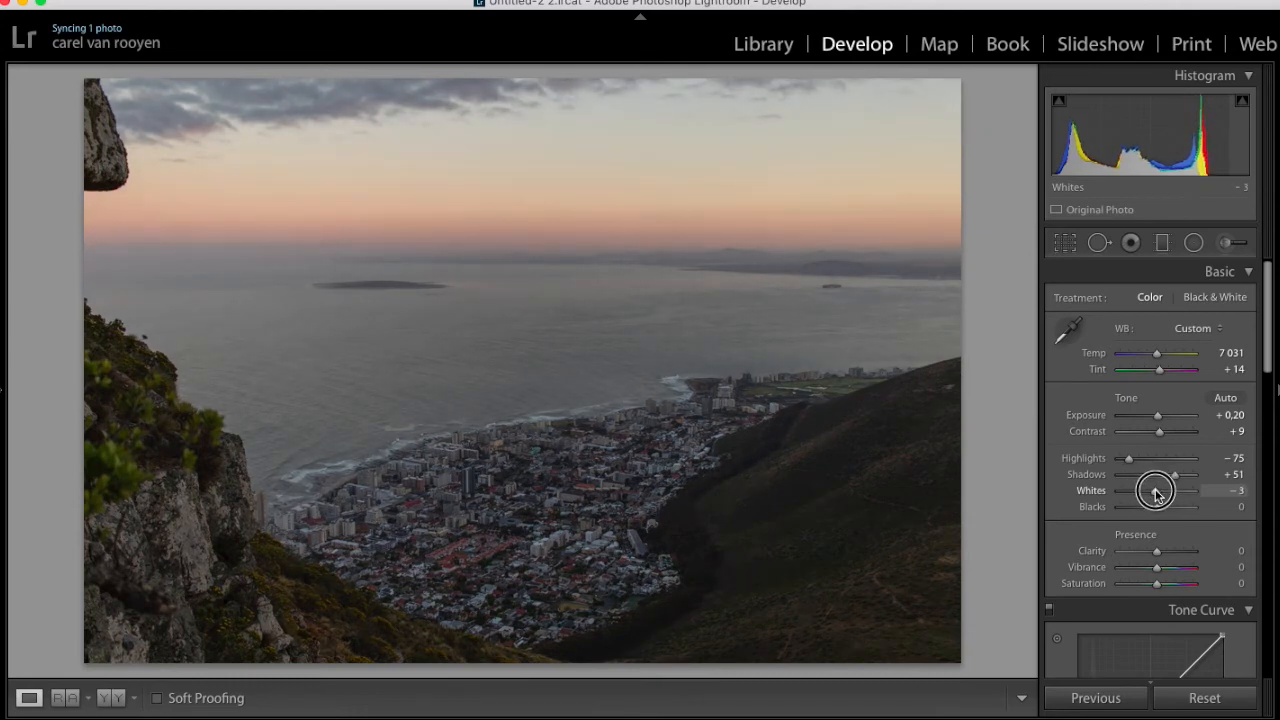
drag(1157, 507, 1172, 510)
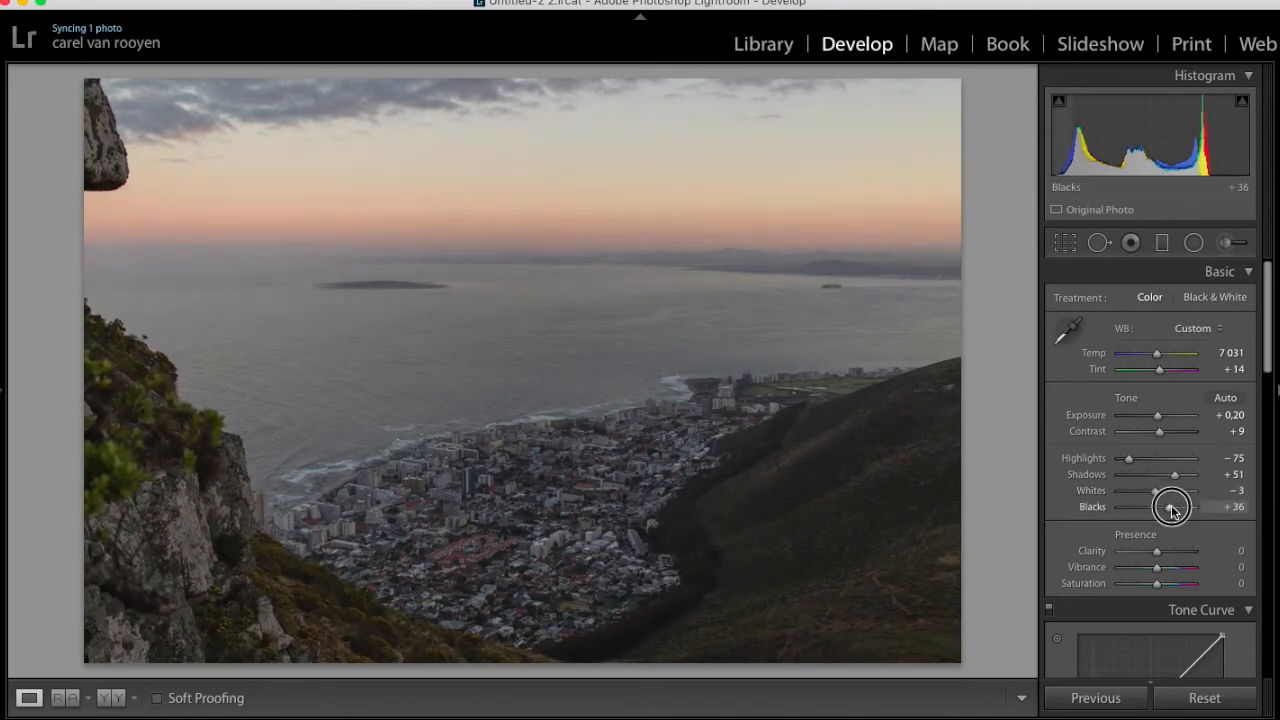
drag(1172, 509, 1174, 509)
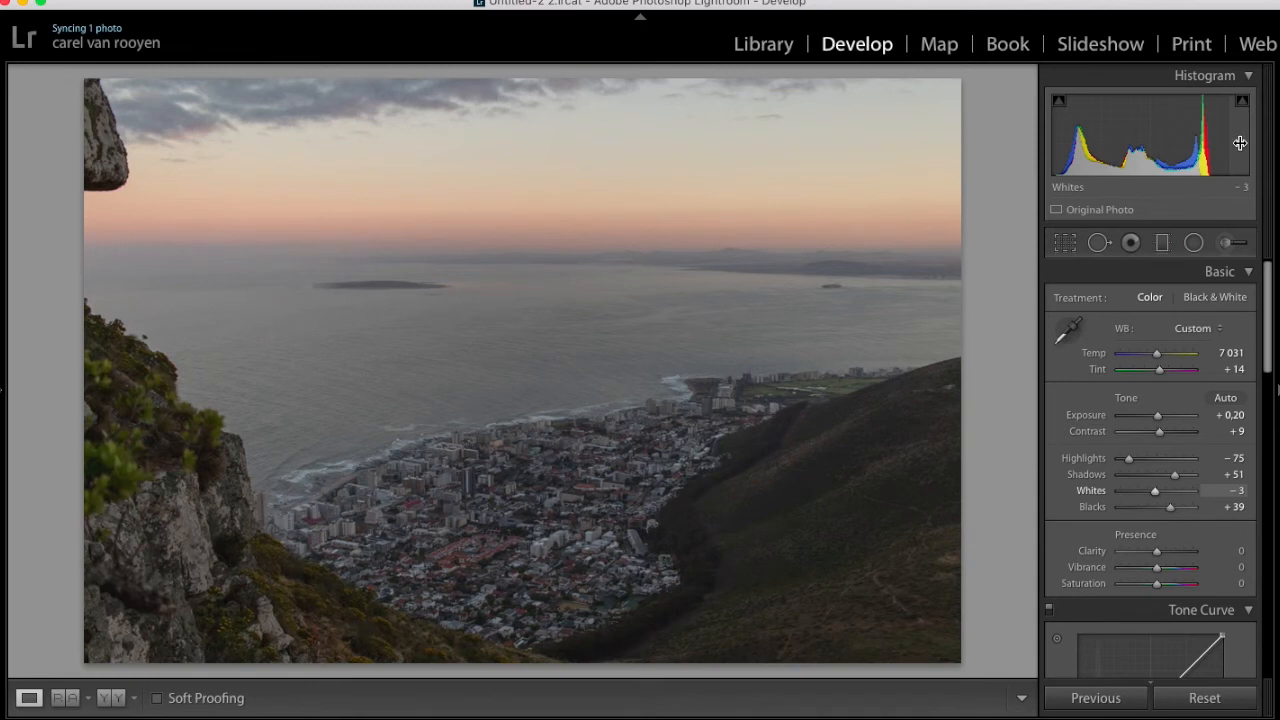
Preview the shadow clipping with Blacks lowered to −36 and reset Blacks to 0
click(1146, 509)
mouse_move(1056, 106)
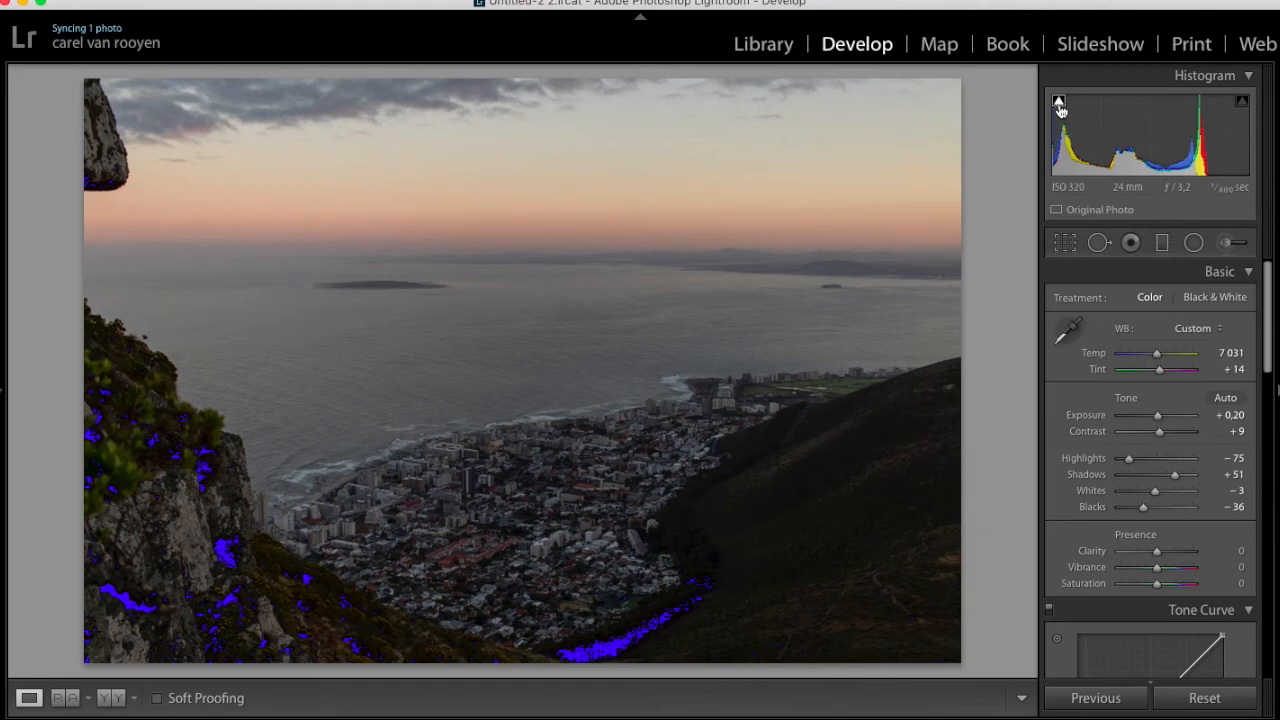
double_click(1143, 508)
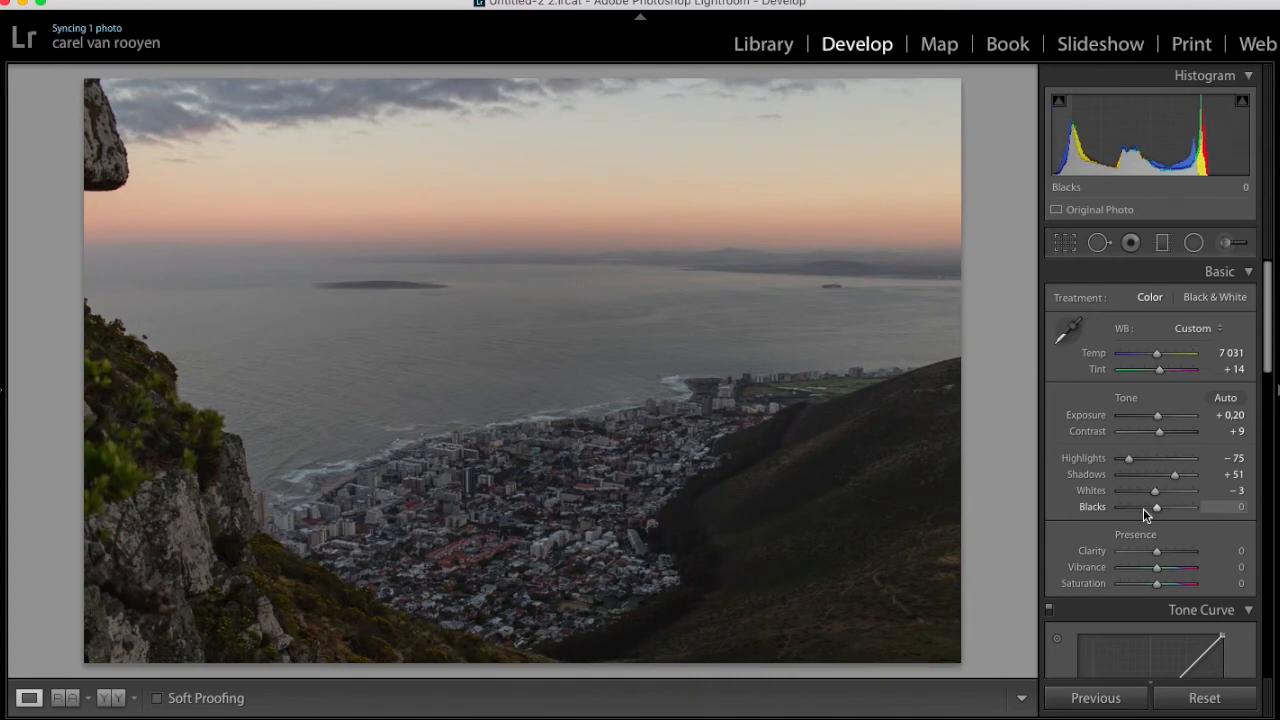
Preview the highlight clipping with Whites raised to +66 and reset Whites to 0
drag(1156, 493, 1184, 491)
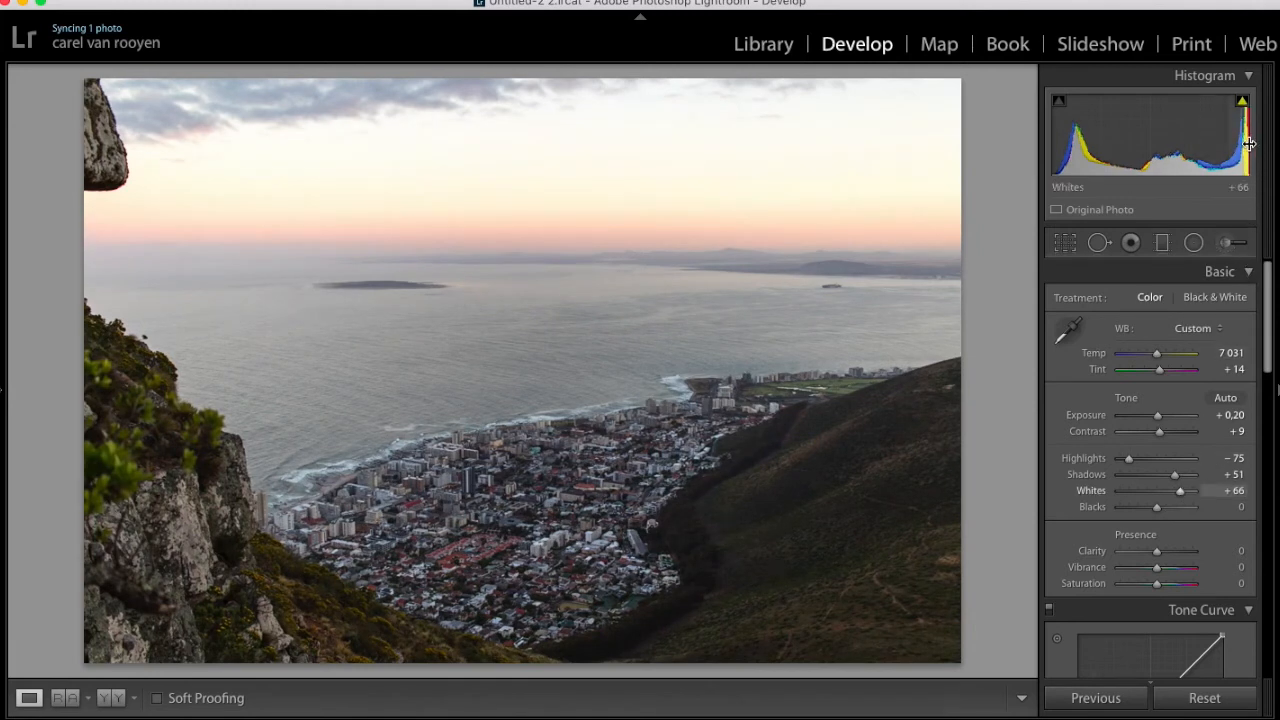
mouse_move(1242, 103)
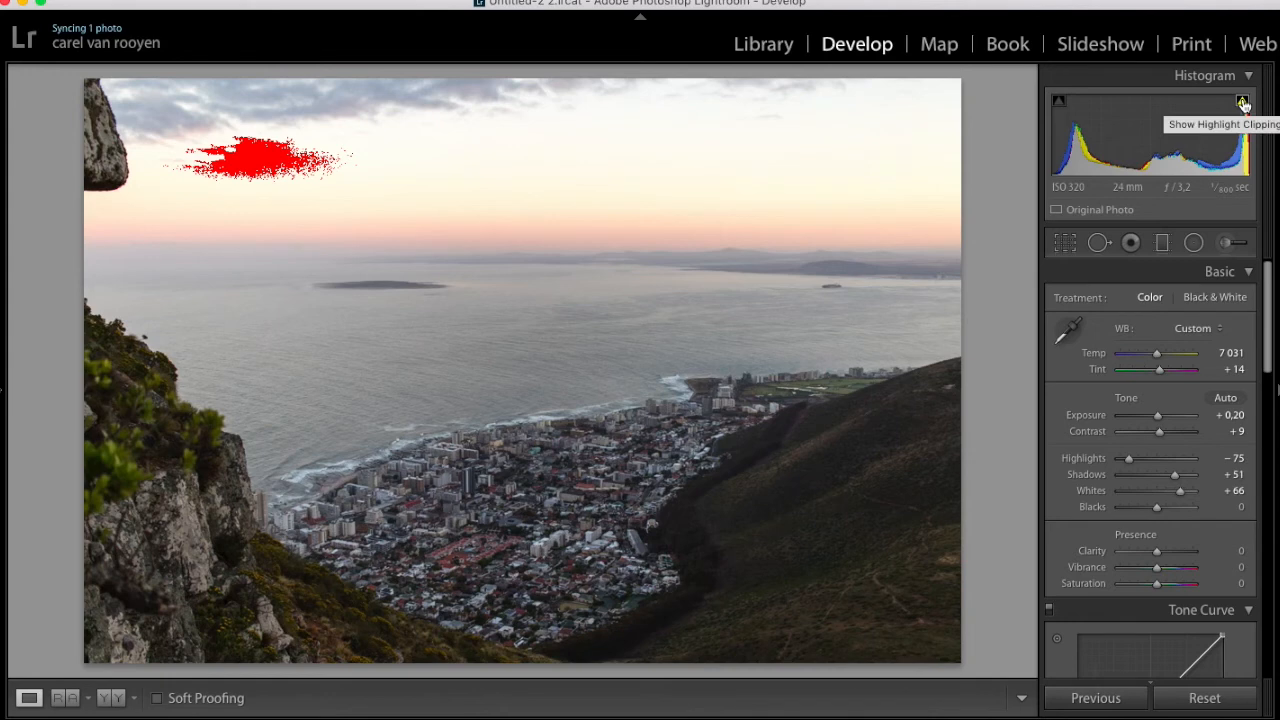
double_click(1178, 491)
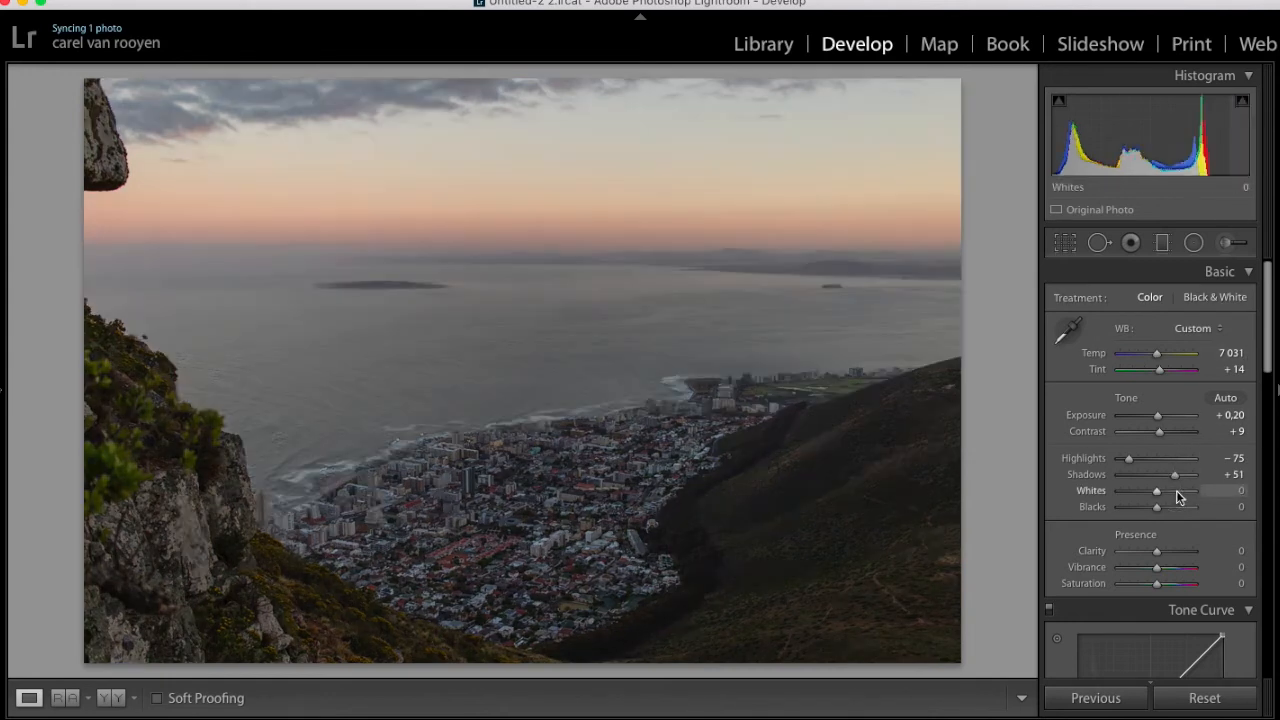
Set Whites to −4 and Blacks to +39, and compare the edit with the original in full and side-by-side views
drag(1158, 492, 1173, 508)
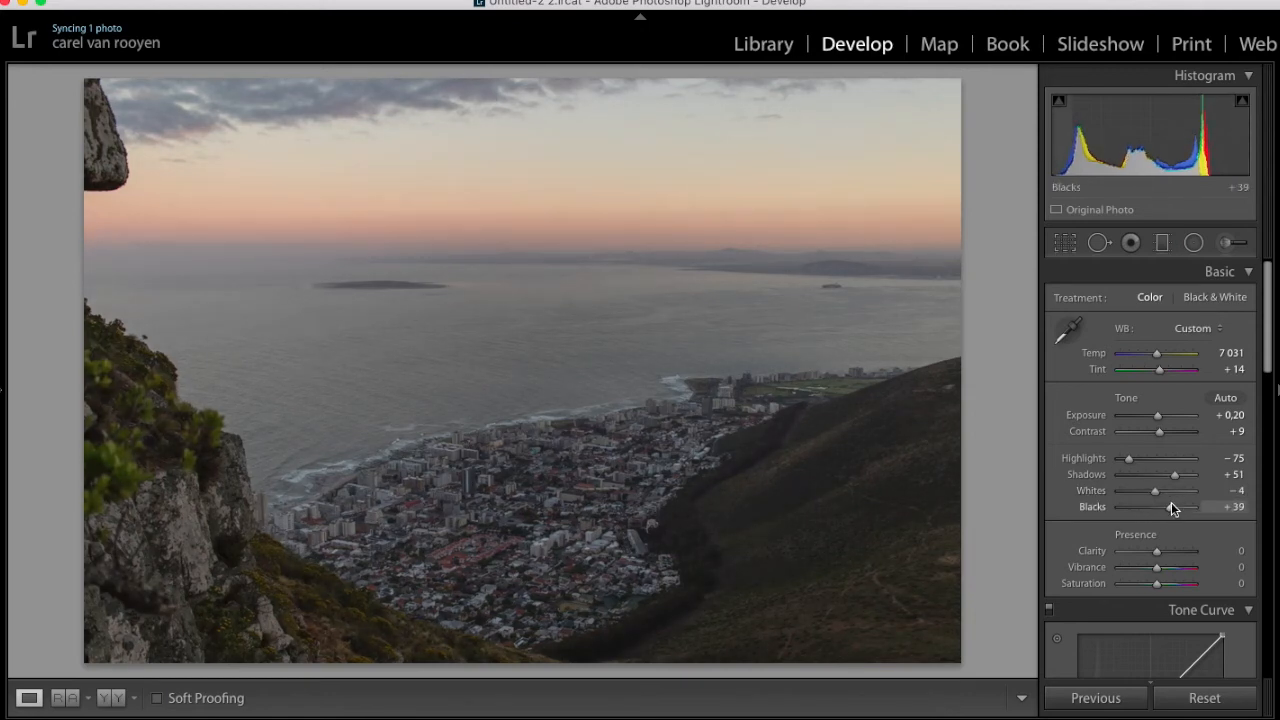
key(backslash)
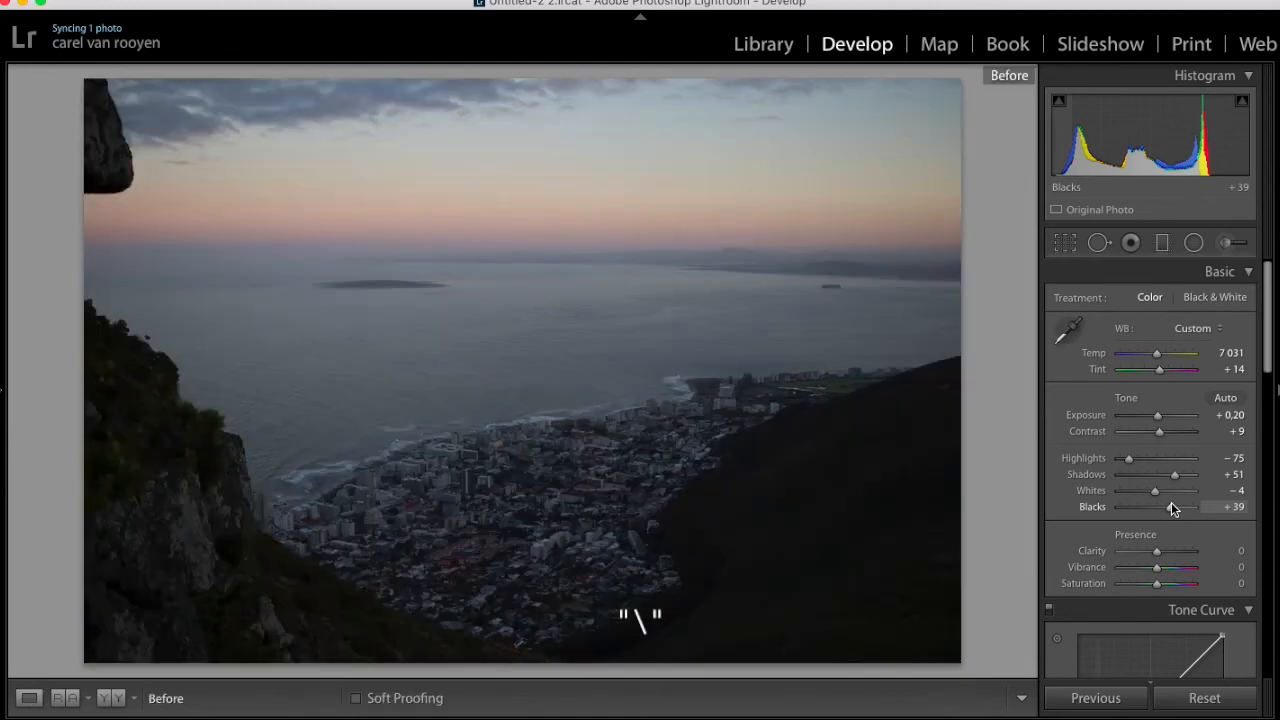
key(backslash)
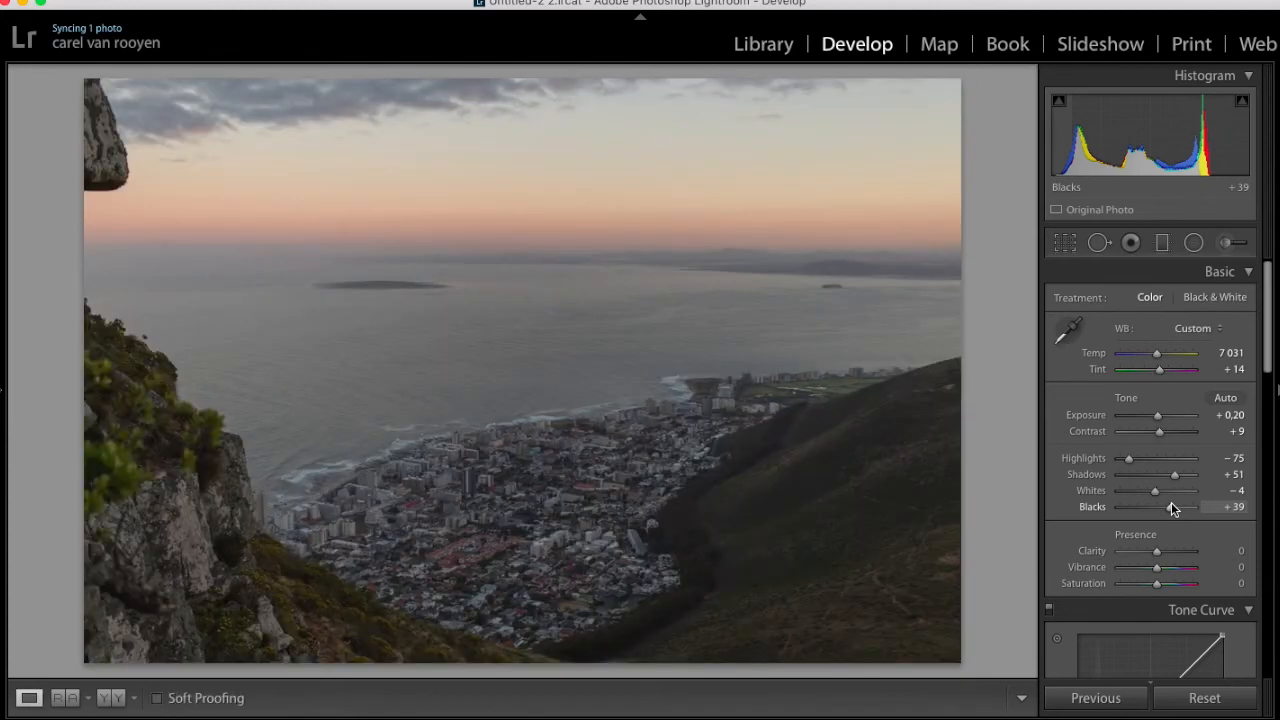
key(y)
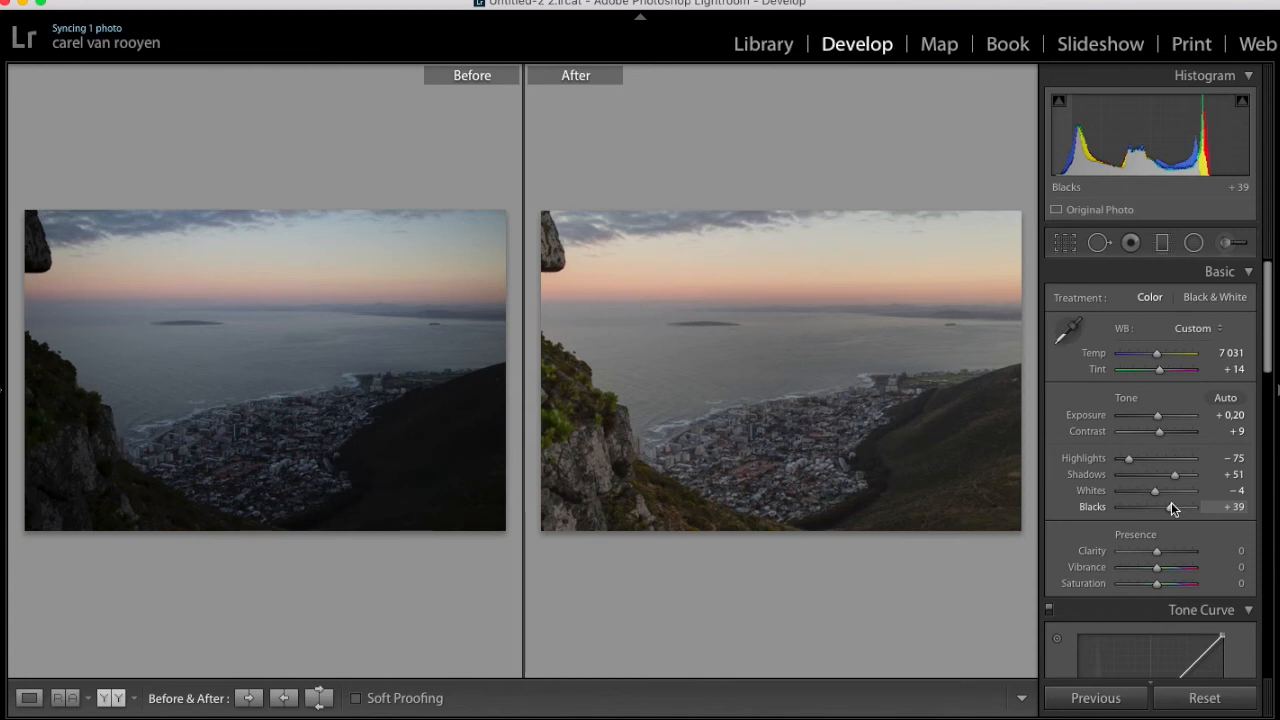
key(y)
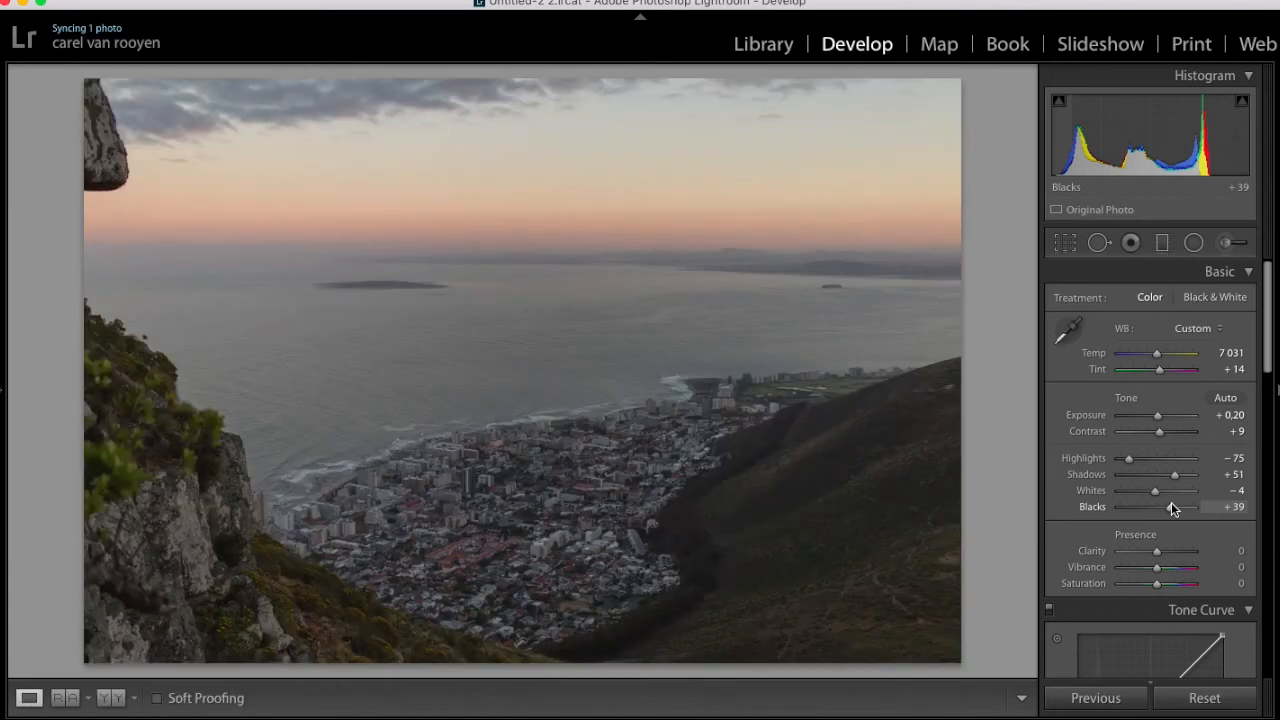
Set Clarity to +21, Vibrance to +20 and Saturation to +8, and compare the edit with the original
drag(1157, 552, 1166, 557)
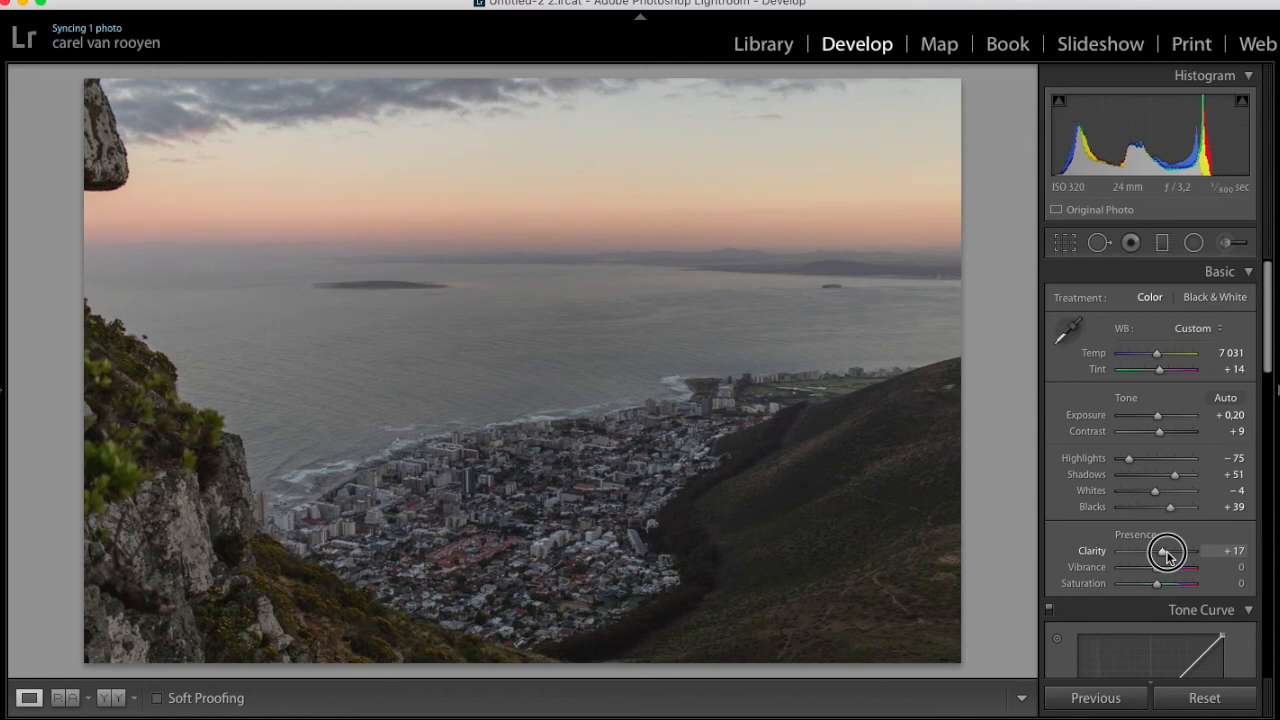
drag(1167, 552, 1163, 587)
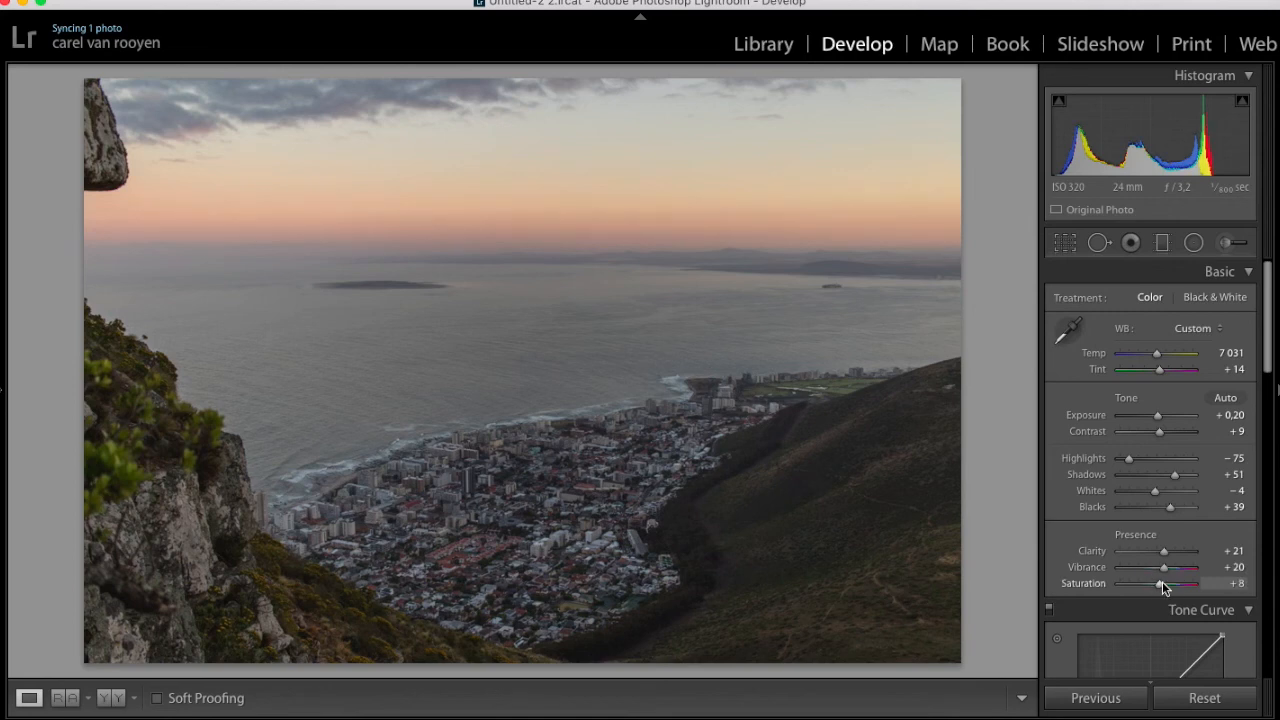
key(backslash)
key(backslash)
key(backslash)
key(backslash)
scroll(1162, 581, up, 1)
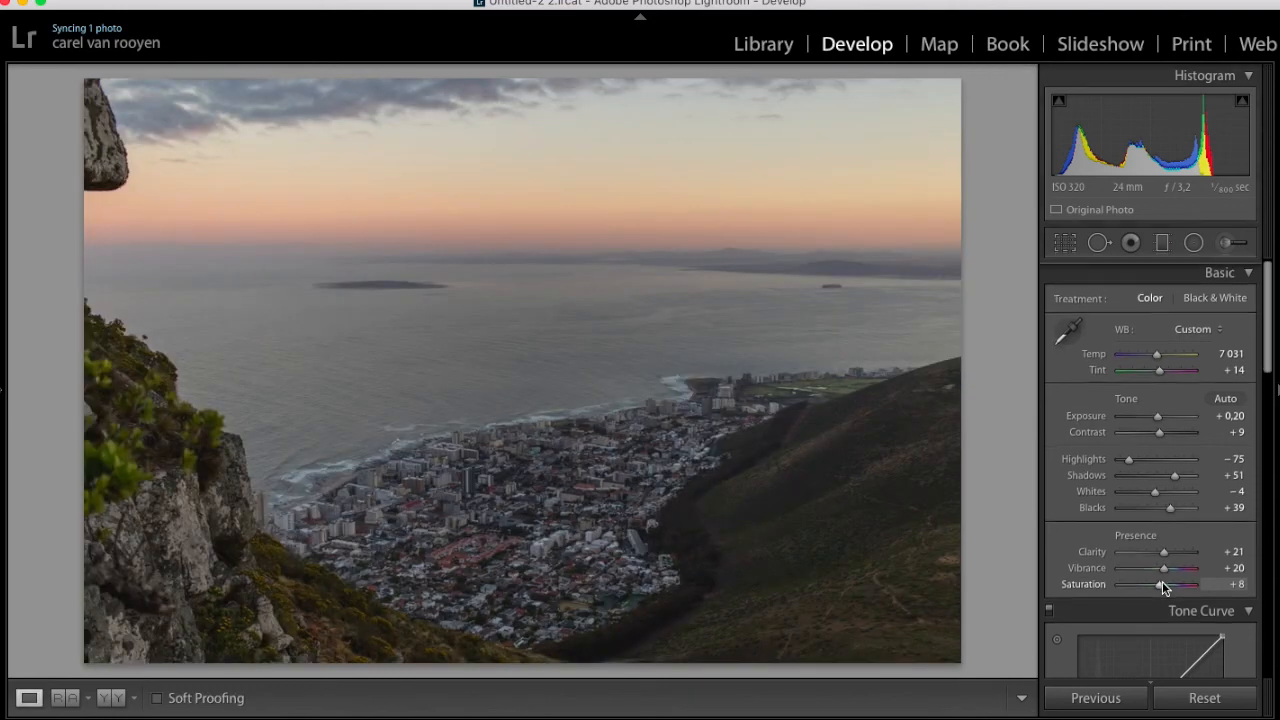
scroll(1162, 581, down, 5)
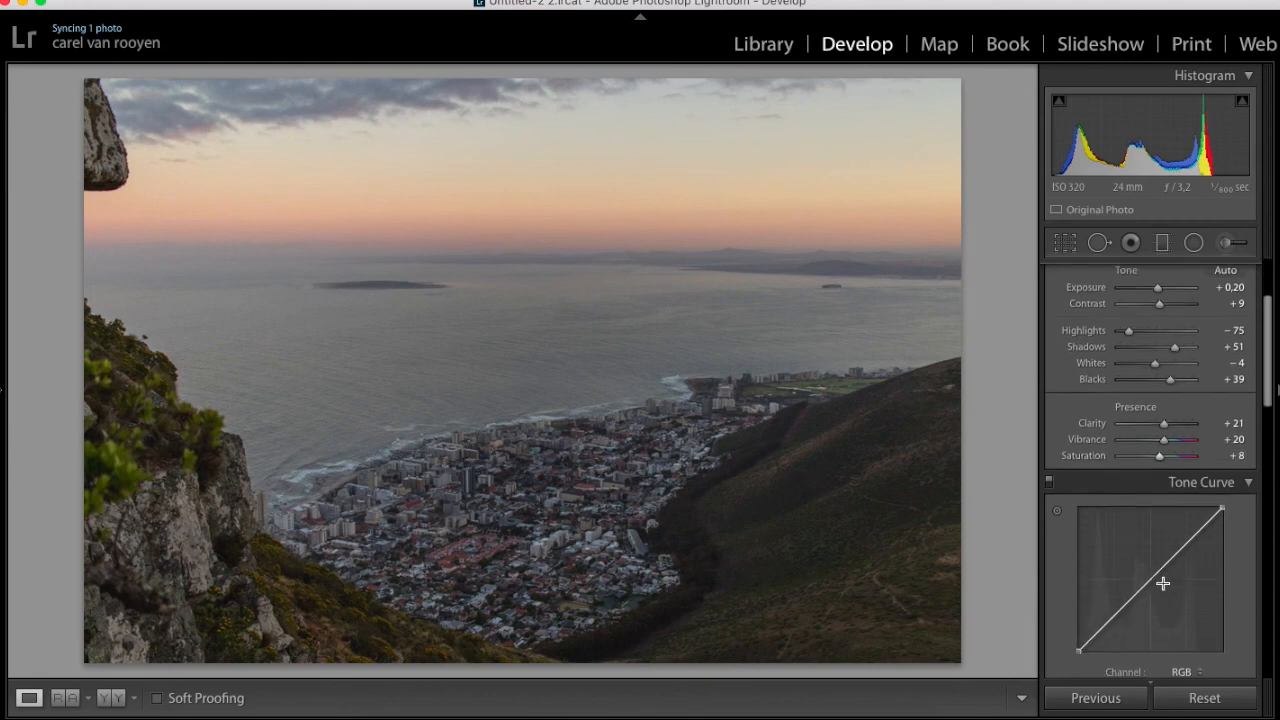
scroll(1162, 583, down, 15)
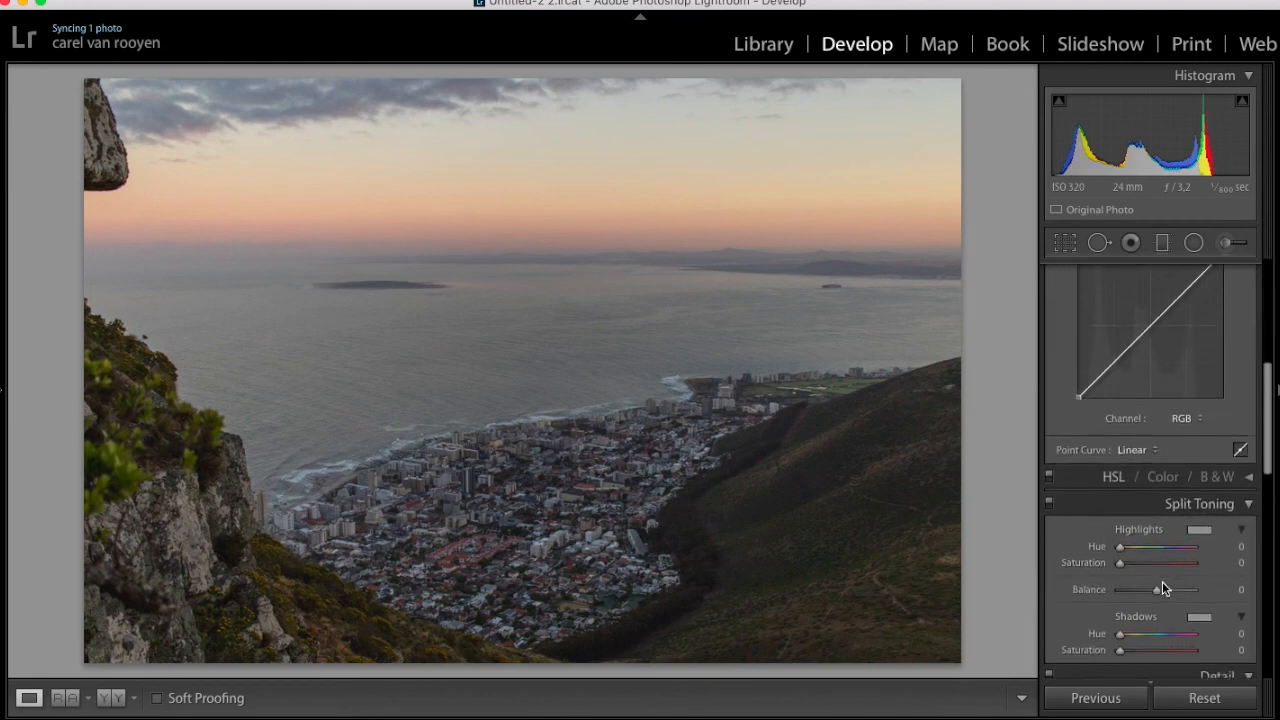
scroll(1162, 581, down, 5)
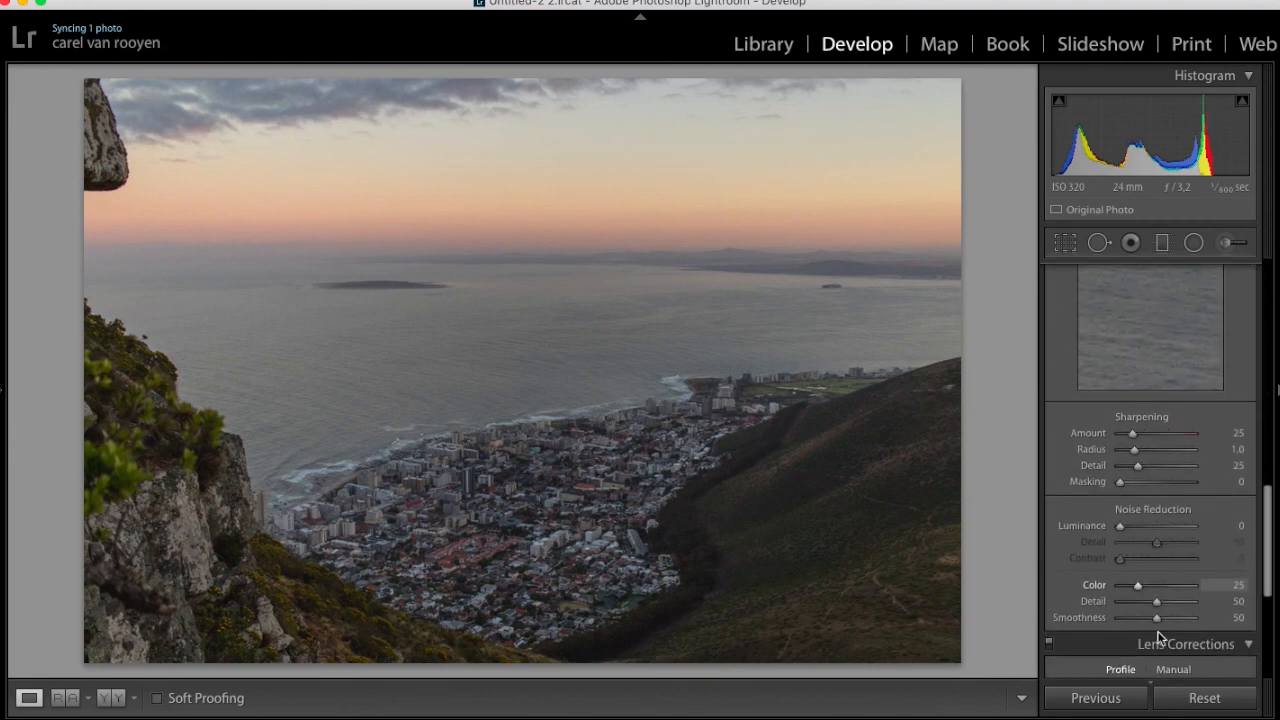
scroll(1159, 616, up, 20)
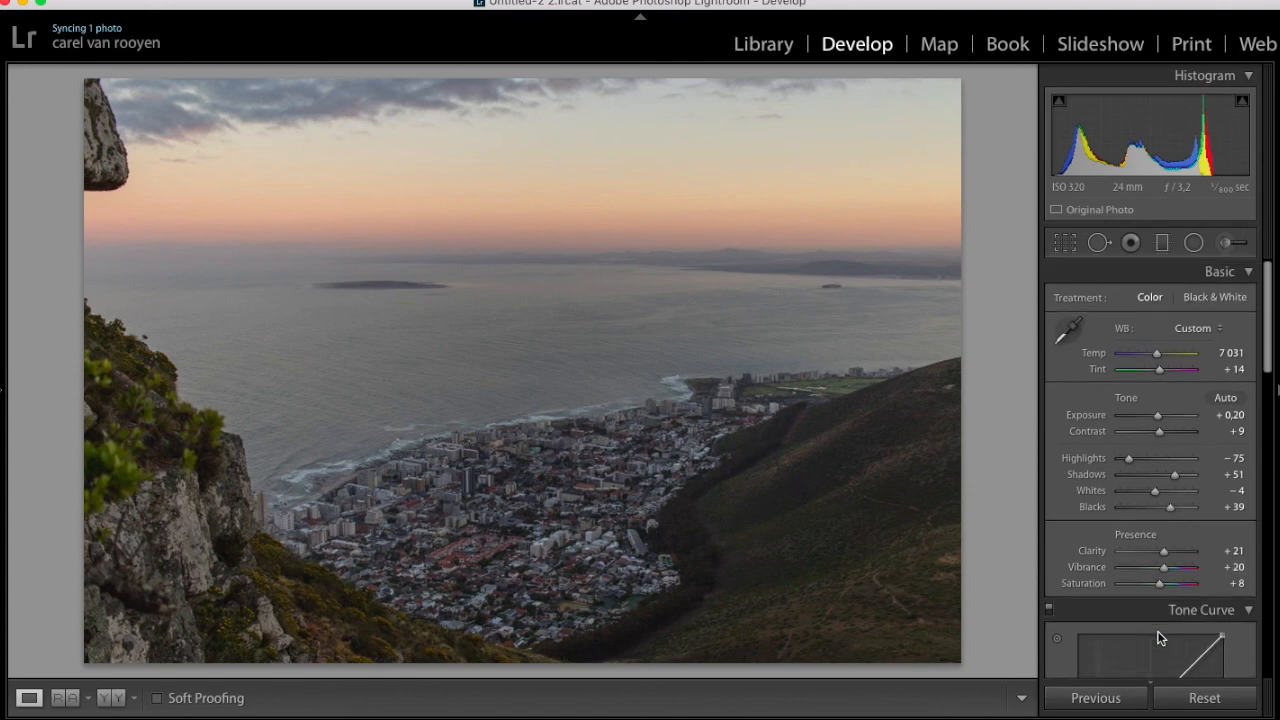